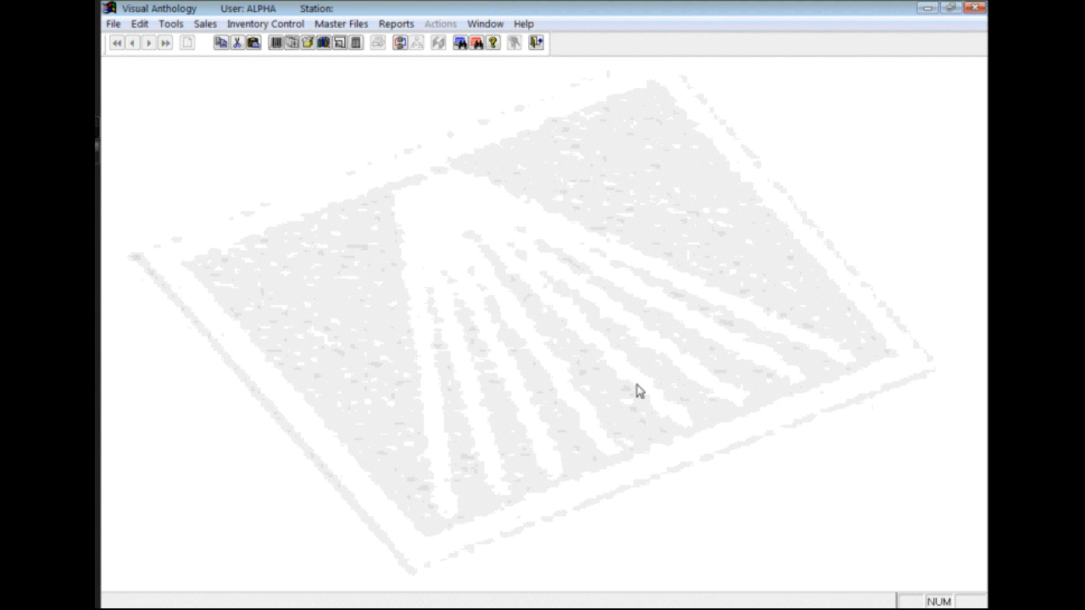
# Open the online help and read the Auto-generating Overstock Returns topic
pyautogui.click(523, 24)
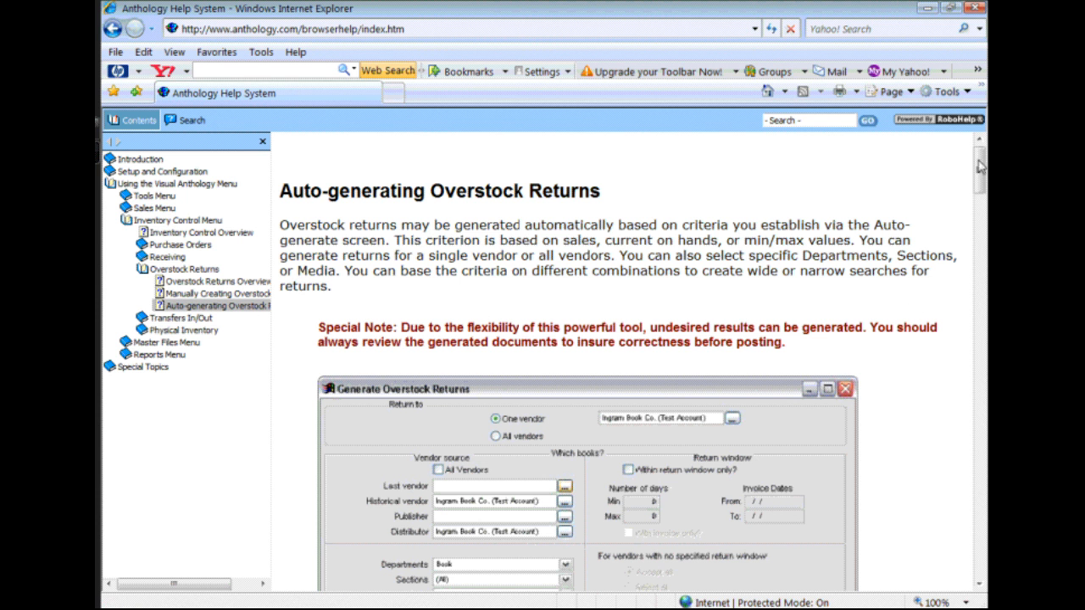
pyautogui.moveTo(980, 168); pyautogui.dragTo(977, 313)
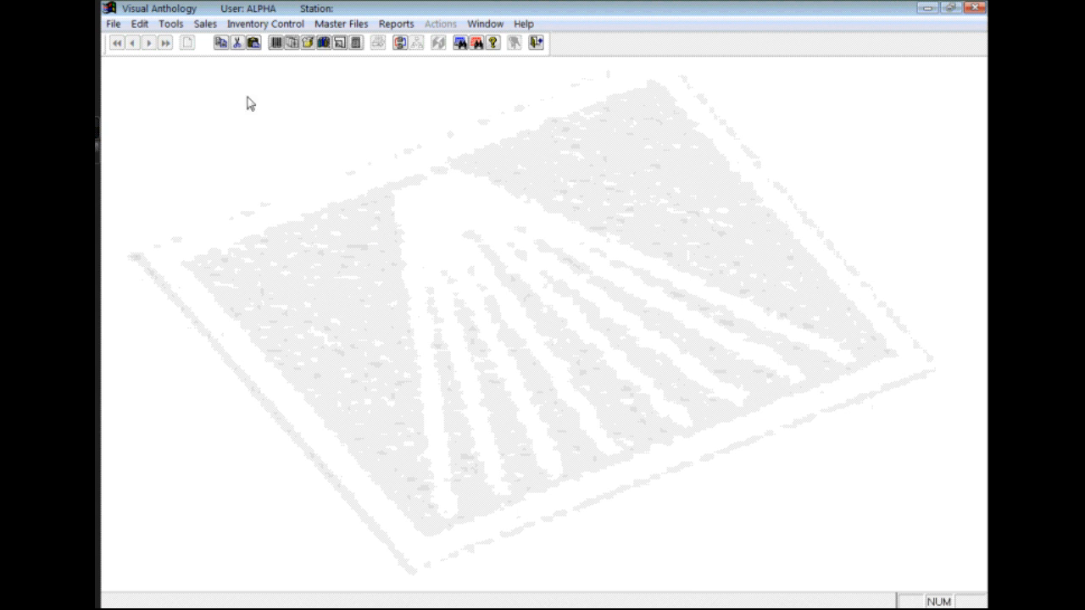
# Open the Generate Overstock Returns form, try All vendors as the return destination, and set it back to One vendor
pyautogui.click(260, 26)
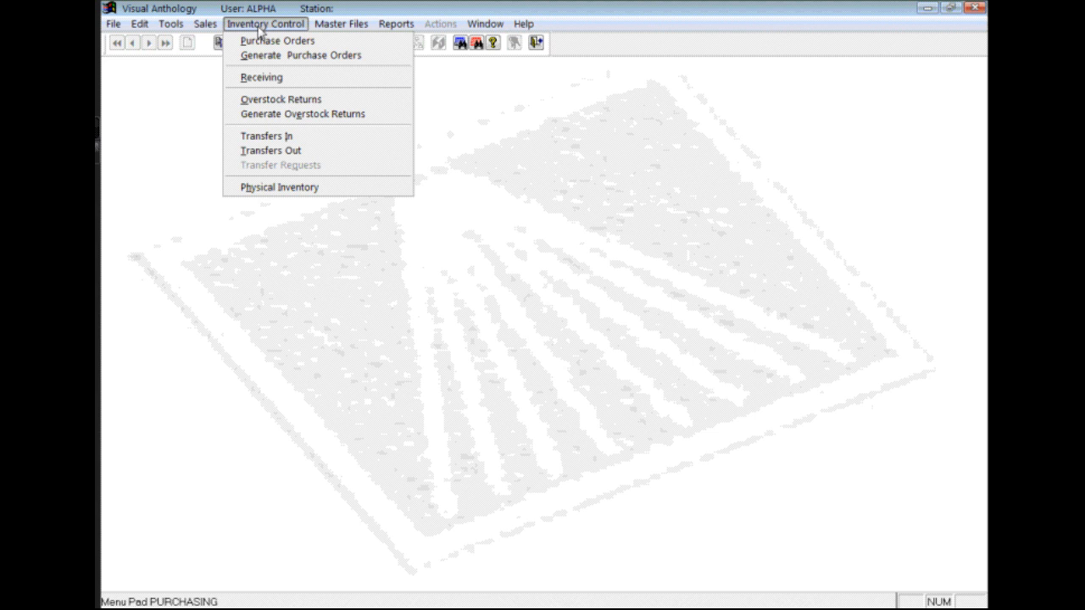
pyautogui.click(371, 121)
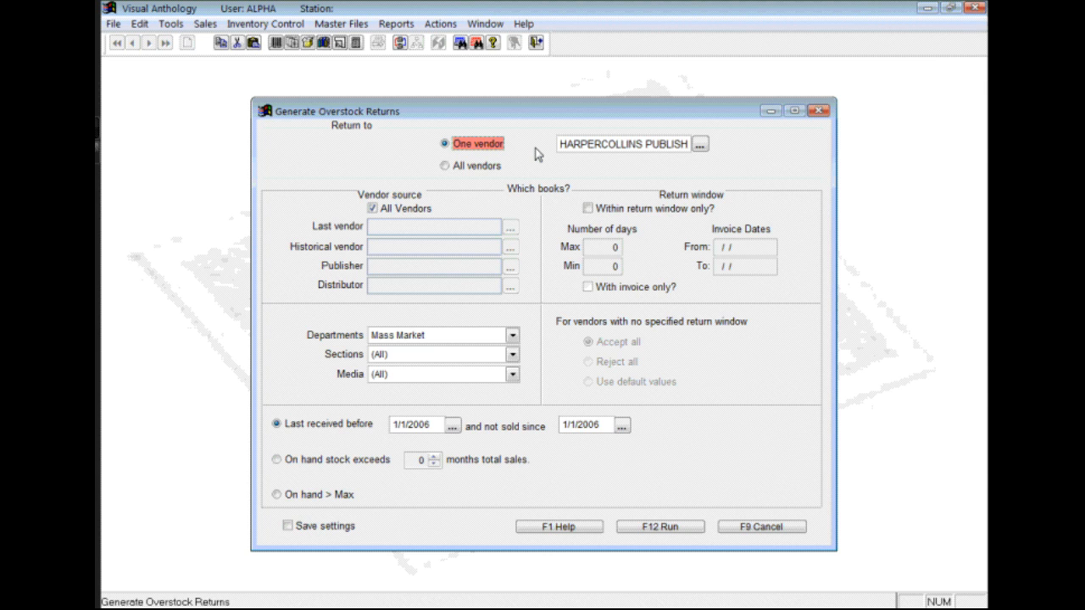
pyautogui.click(478, 169)
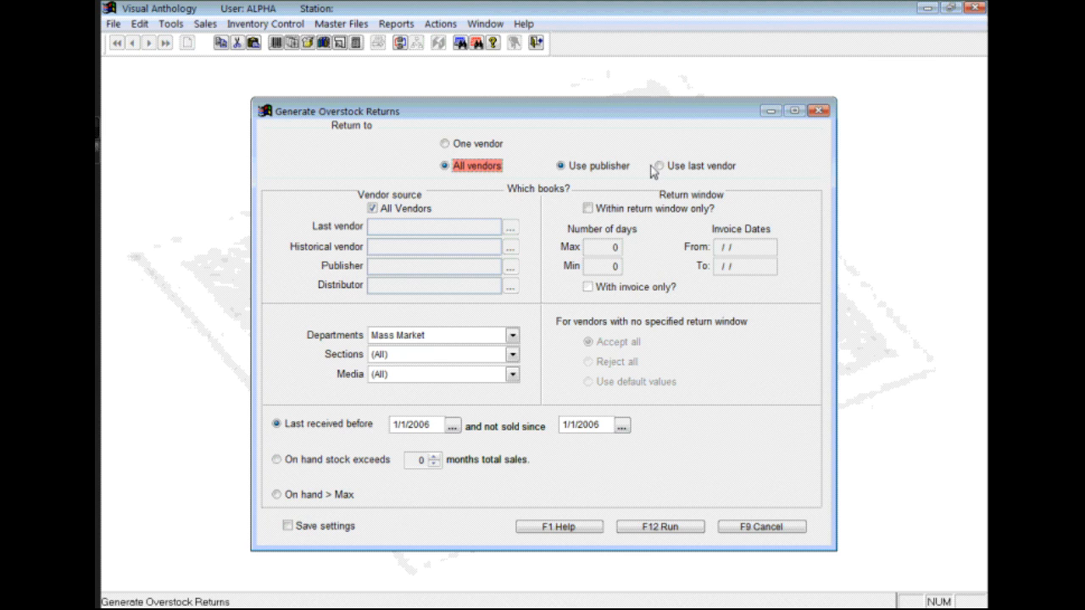
pyautogui.click(446, 145)
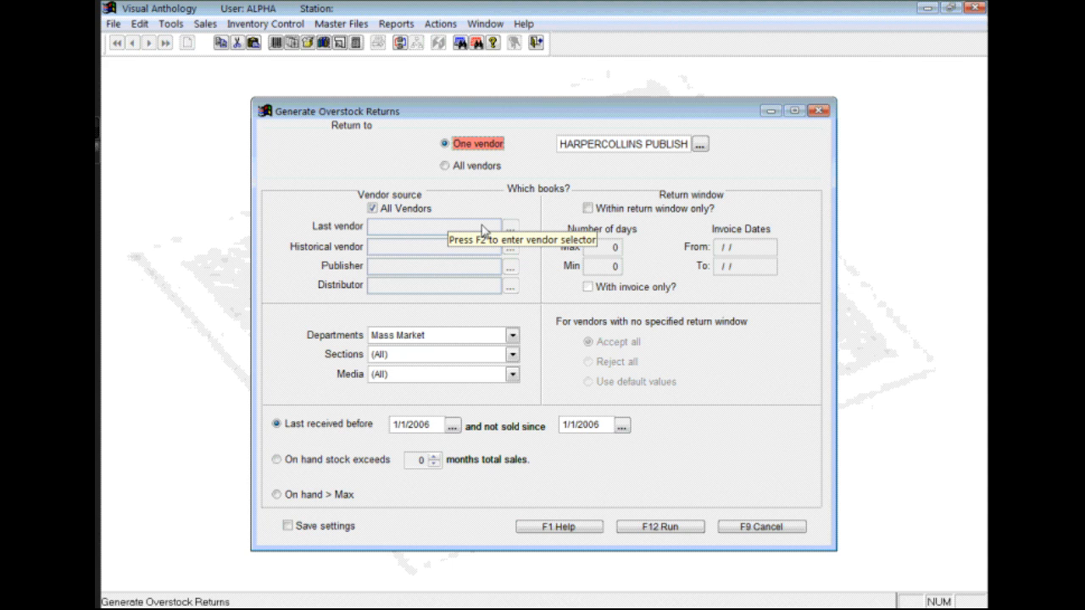
# Turn off All Vendors as the vendor source and go through the Last vendor, Historical vendor, Publisher and Distributor fields
pyautogui.click(373, 208)
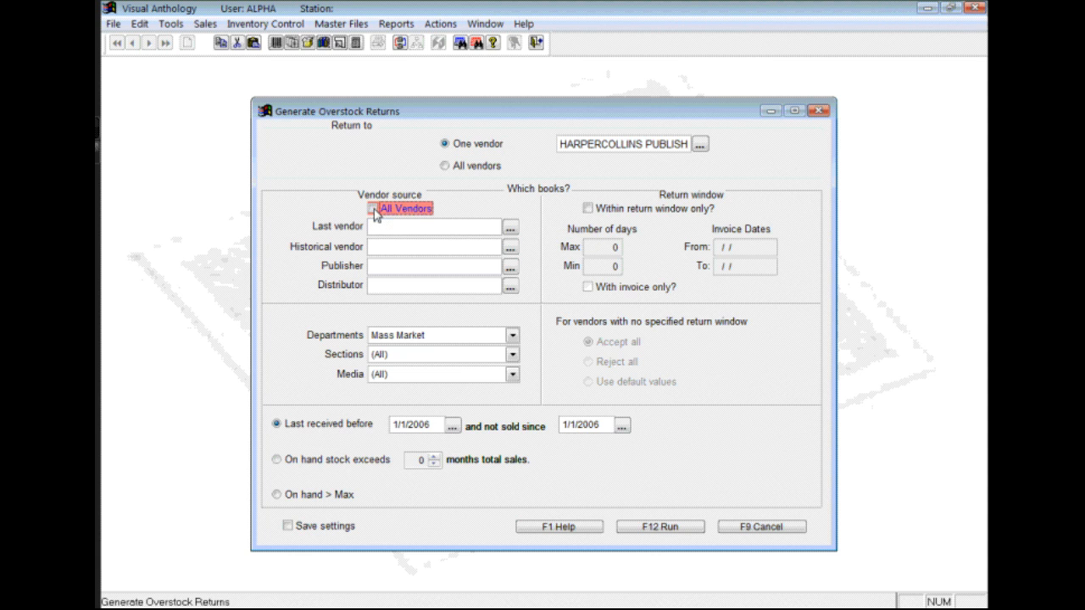
pyautogui.click(430, 233)
pyautogui.click(428, 247)
pyautogui.click(429, 266)
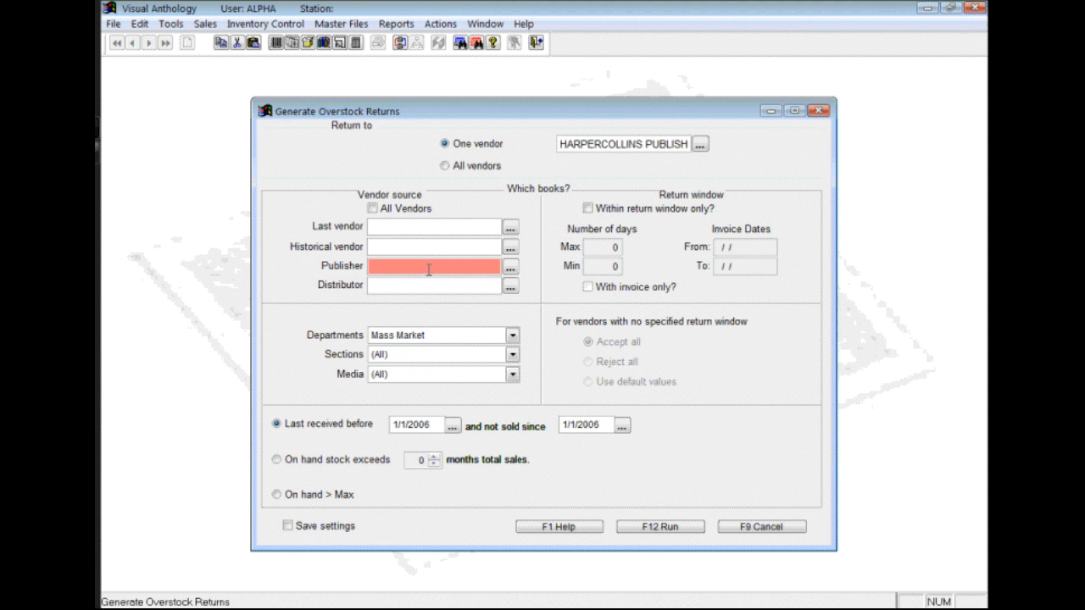
pyautogui.click(429, 287)
pyautogui.click(447, 225)
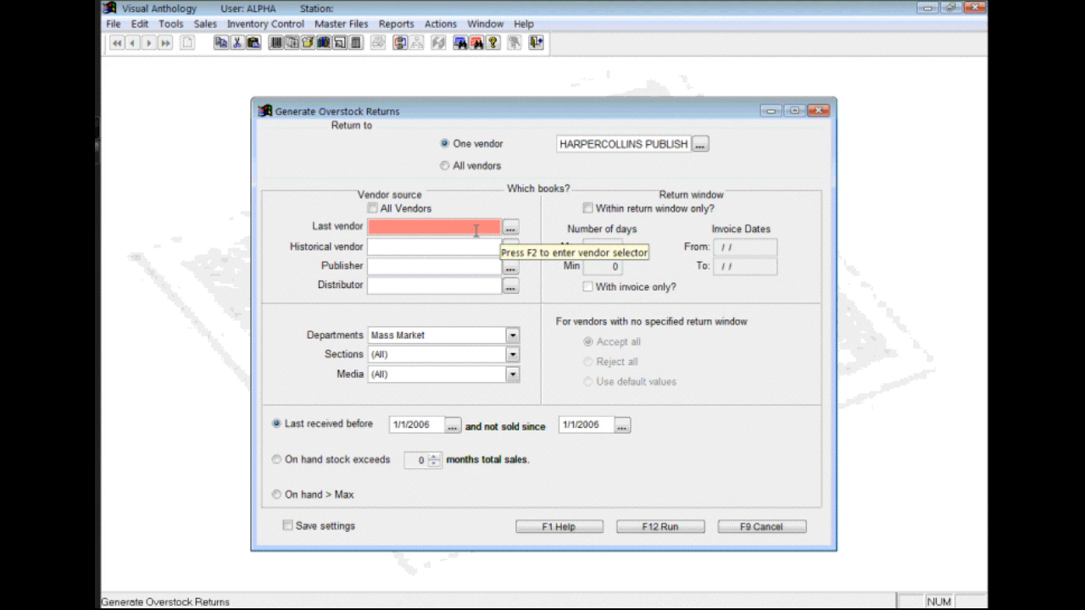
# Choose HARPERCOLLINS PUBLISHERS with code HARPER as the last vendor, and clear that field again
pyautogui.click(510, 228)
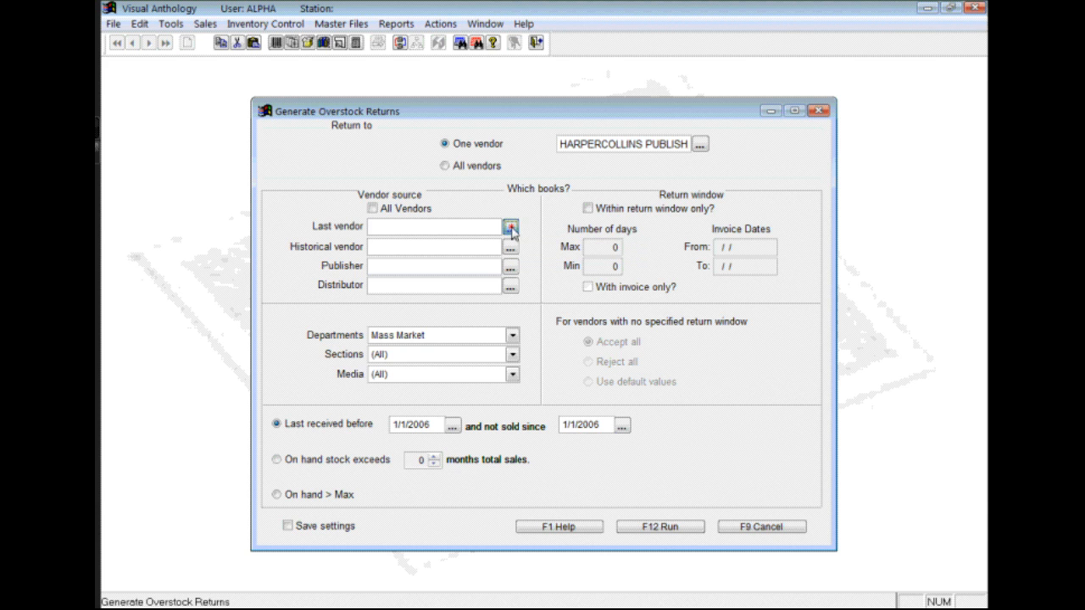
pyautogui.click(434, 321)
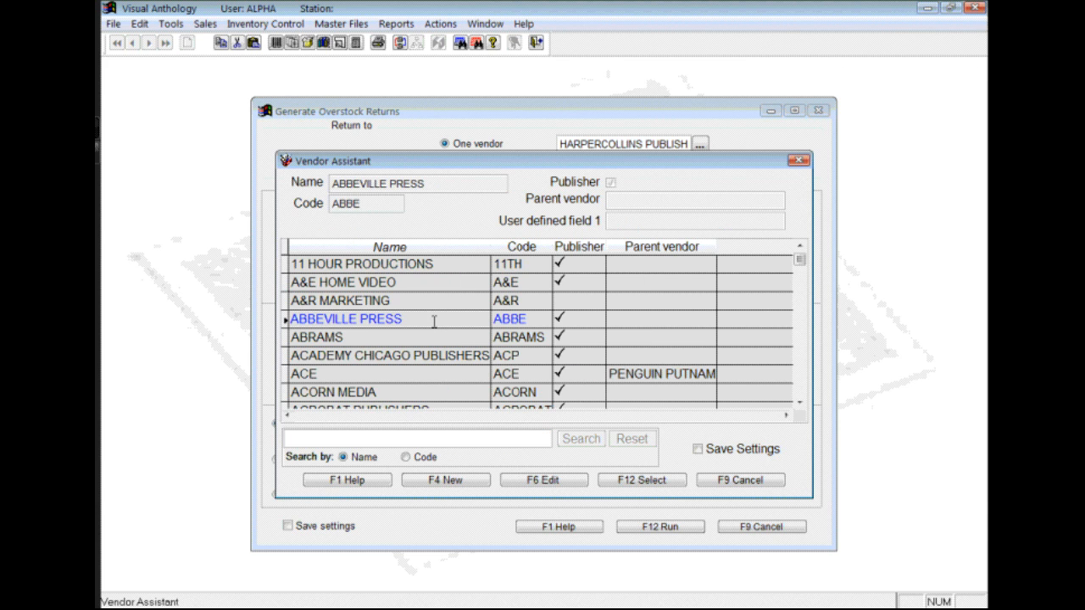
pyautogui.write('harb')
pyautogui.press('Down')
pyautogui.press('Down')
pyautogui.press('Down')
pyautogui.press('Down')
pyautogui.press('Down')
pyautogui.press('Down')
pyautogui.press('Down')
pyautogui.press('Down')
pyautogui.press('Down')
pyautogui.press('Down')
pyautogui.press('Down')
pyautogui.press('Down')
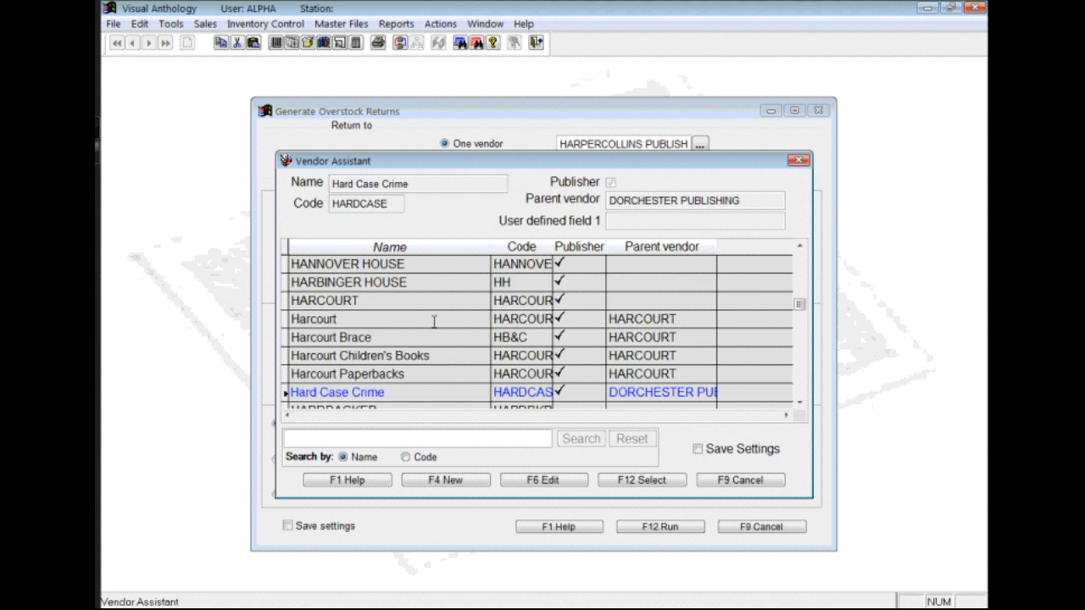
pyautogui.press('Down')
pyautogui.press('Up')
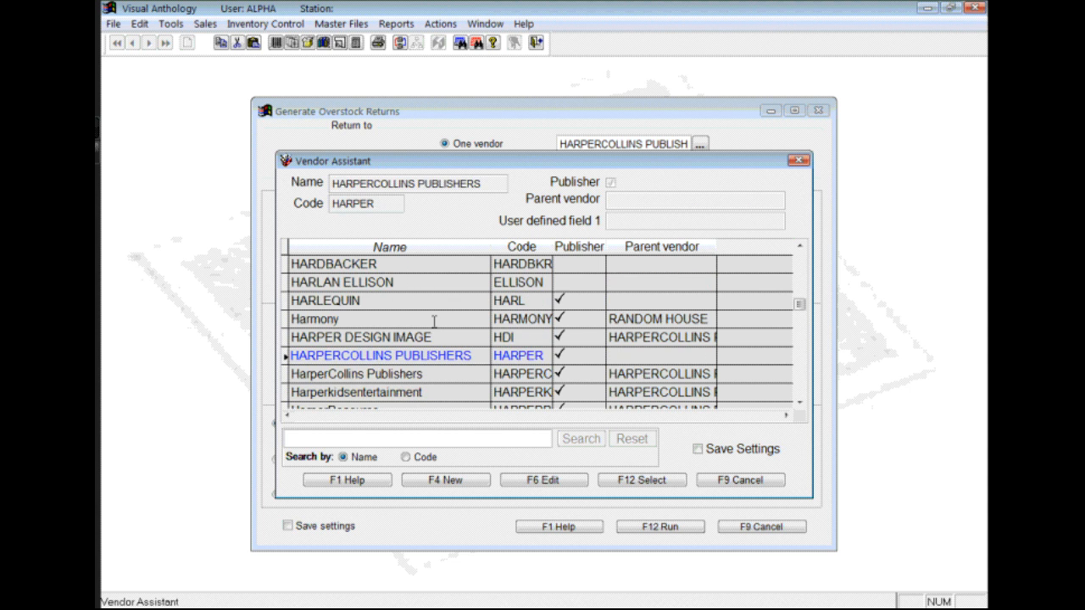
pyautogui.press('F12')
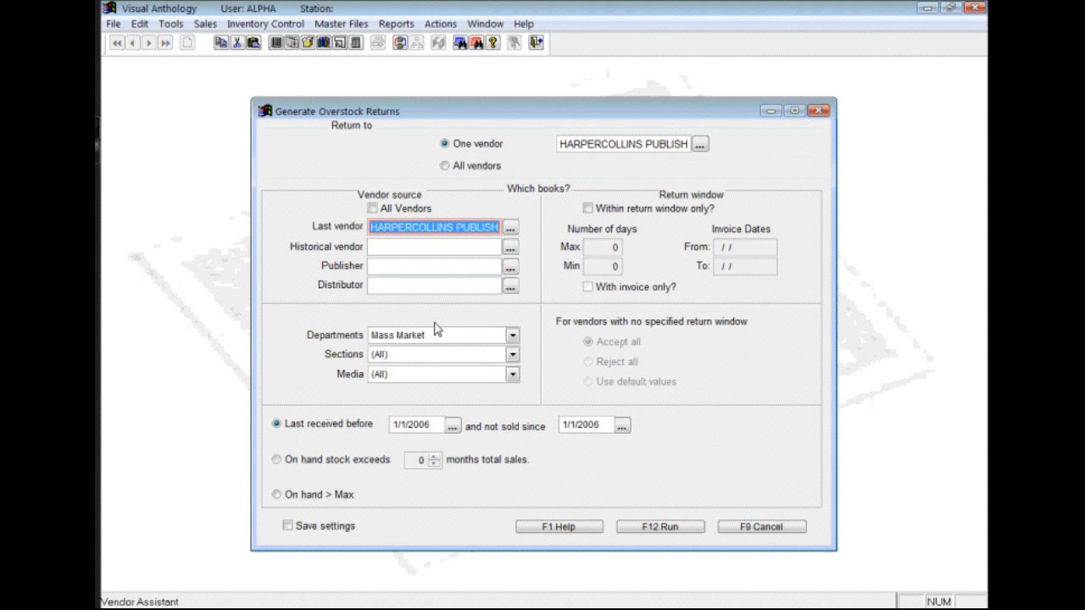
pyautogui.press('Delete')
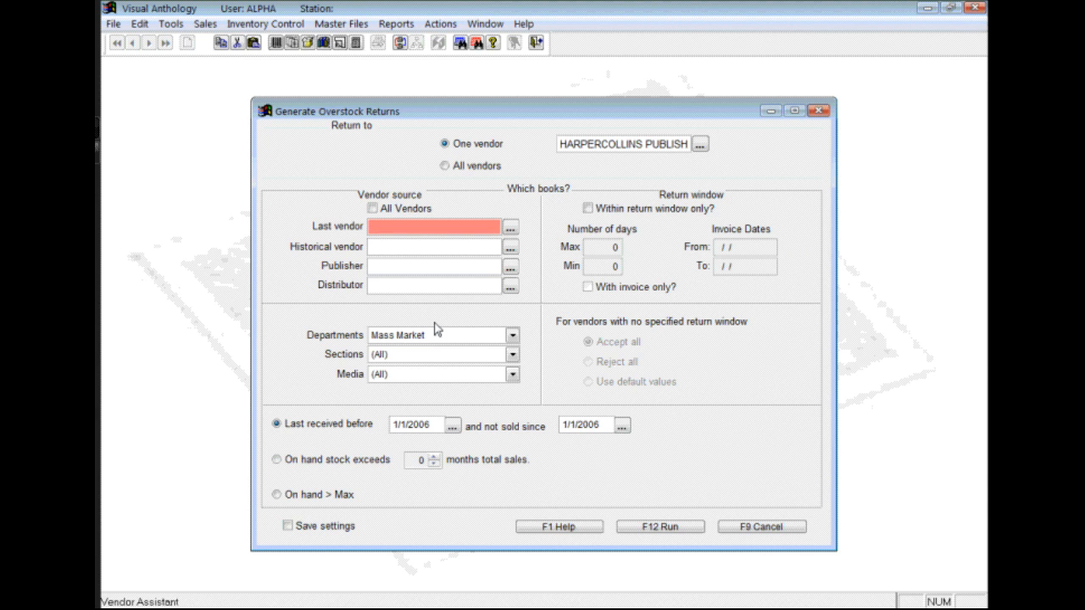
# Choose HARPERCOLLINS PUBLISHERS as the publisher filter in the vendor source criteria
pyautogui.click(414, 245)
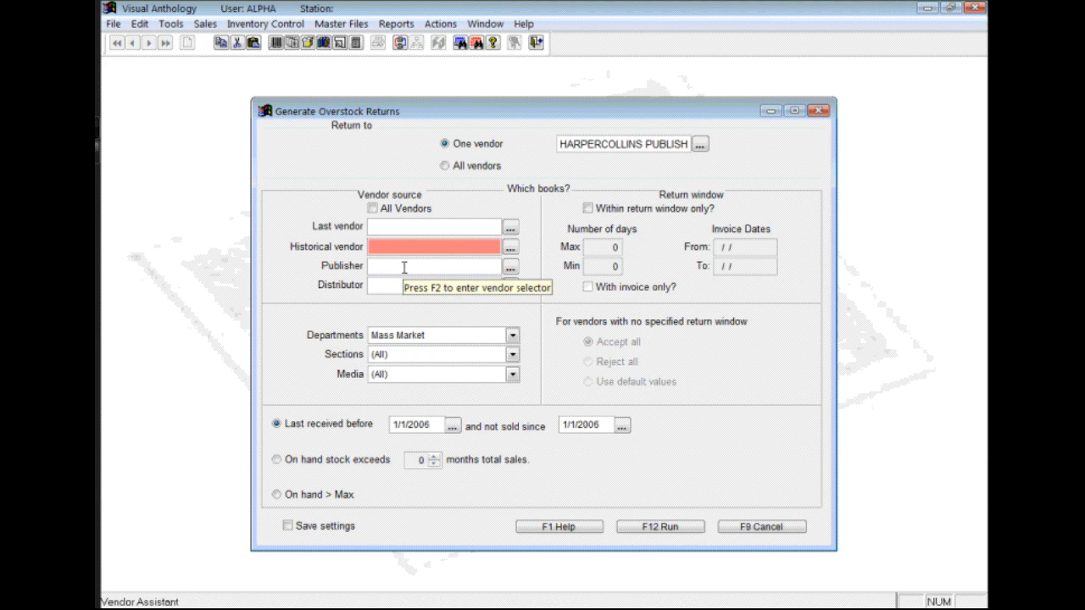
pyautogui.click(401, 267)
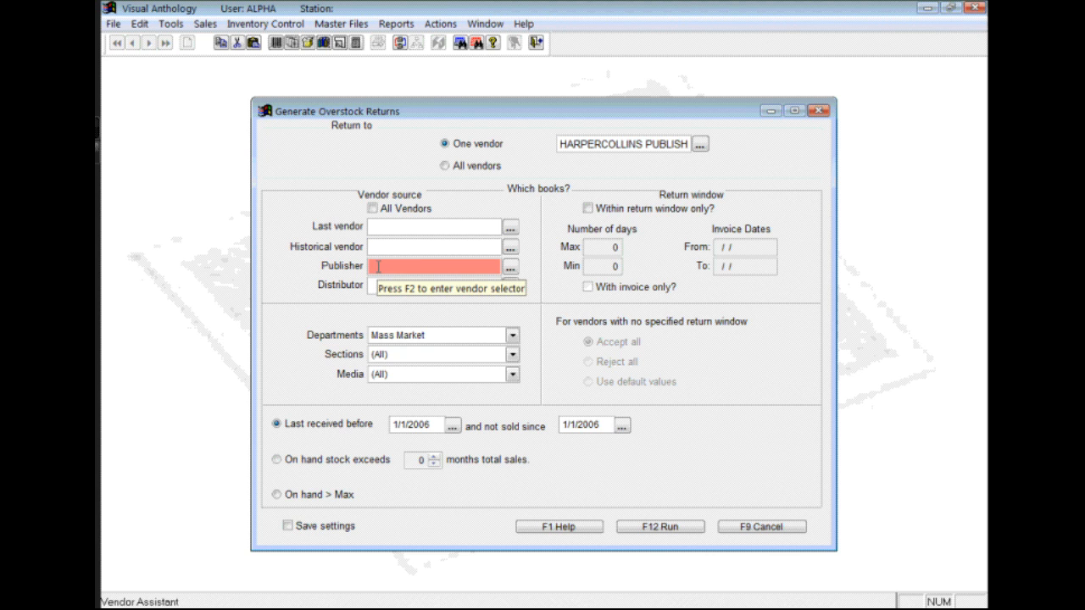
pyautogui.click(511, 268)
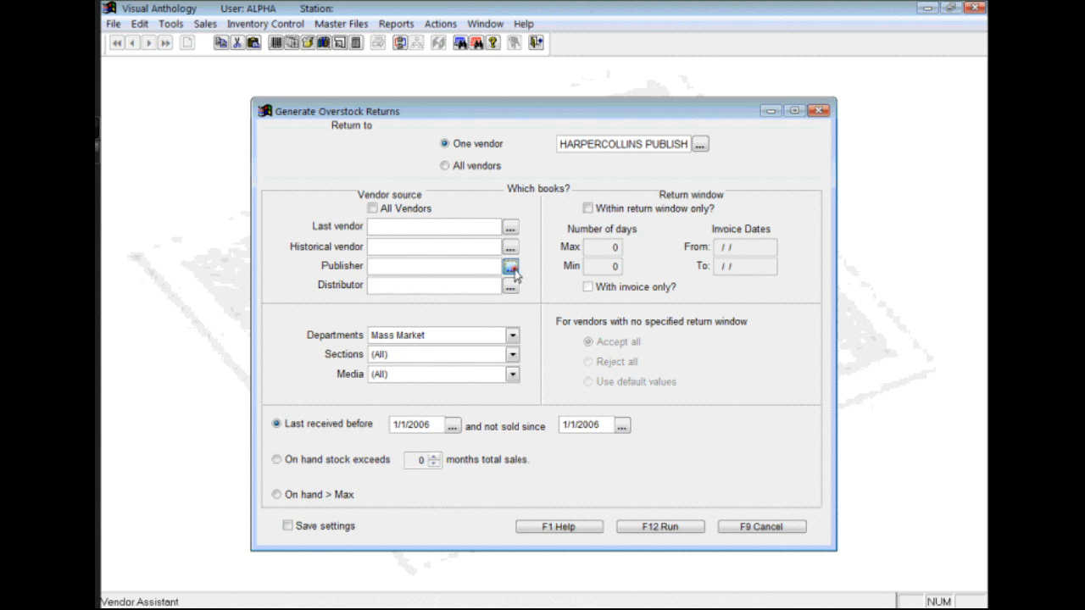
pyautogui.click(444, 339)
pyautogui.write('har')
pyautogui.press('Down')
pyautogui.press('Down')
pyautogui.press('Down')
pyautogui.press('Down')
pyautogui.press('Down')
pyautogui.press('Down')
pyautogui.press('Down')
pyautogui.press('Down')
pyautogui.press('Down')
pyautogui.press('Down')
pyautogui.press('Down')
pyautogui.press('Down')
pyautogui.press('Down')
pyautogui.press('Up')
pyautogui.press('F12')
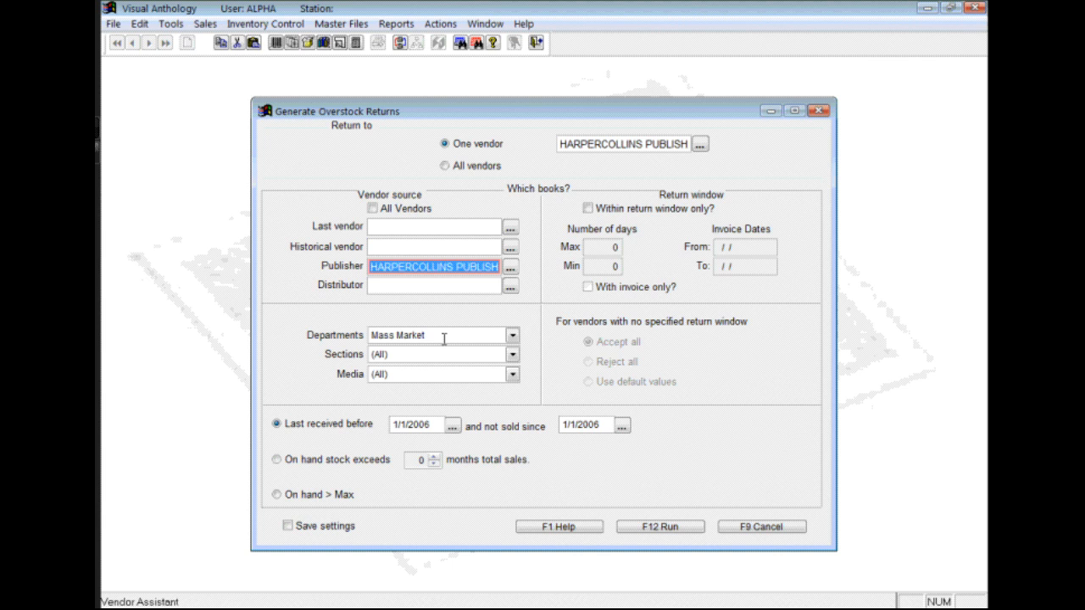
# Clear the publisher filter and turn All Vendors back on as the vendor source
pyautogui.press('Delete')
pyautogui.press('Tab')
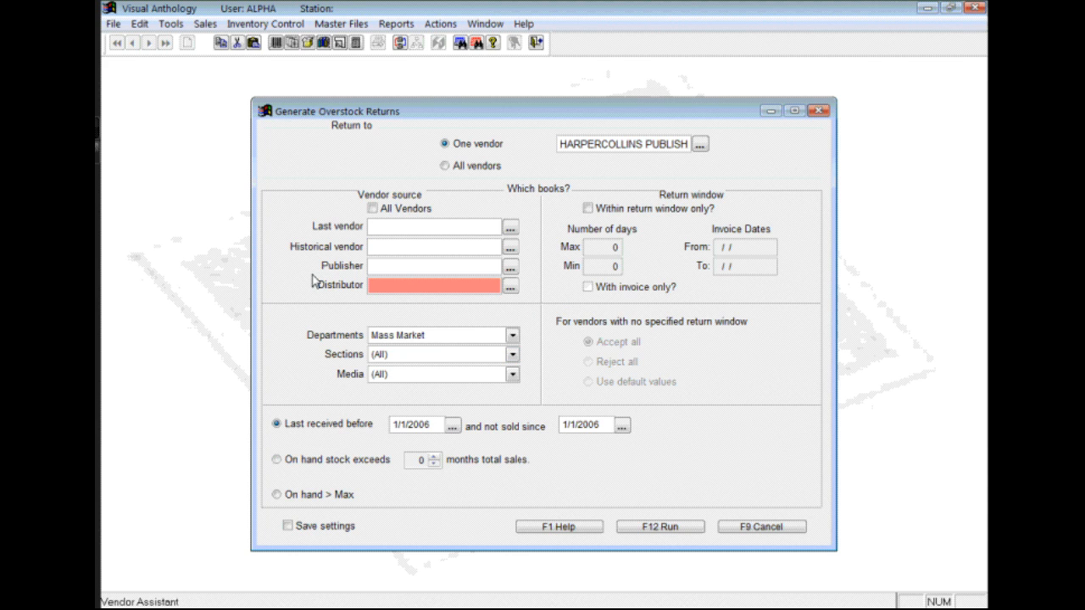
pyautogui.click(372, 208)
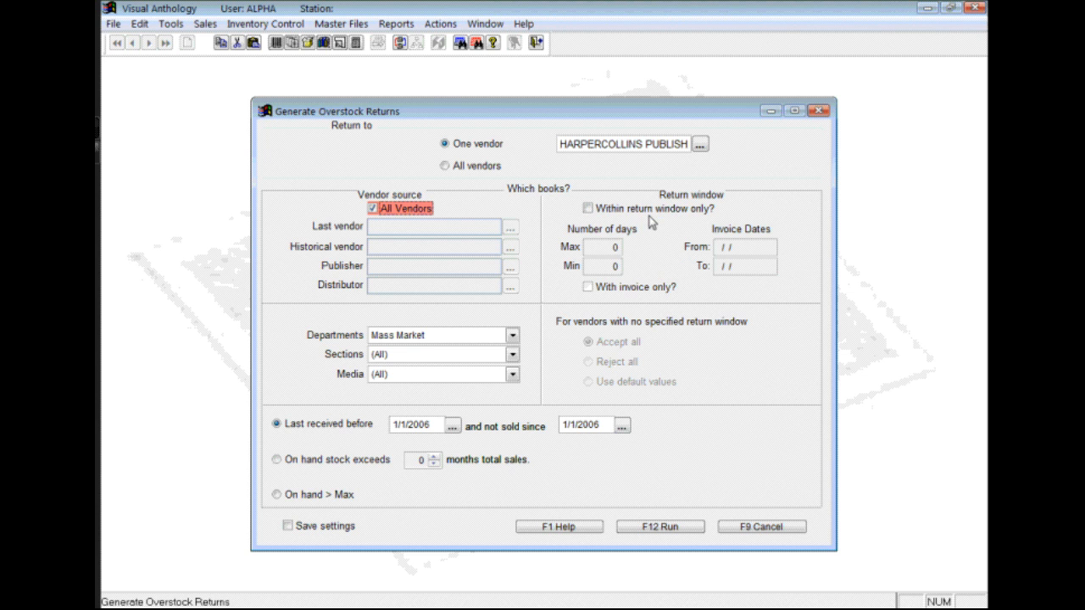
# Check the Return Window settings in the details of HARPERCOLLINS PUBLISHERS' vendor master record, and close the record
pyautogui.click(334, 23)
pyautogui.click(361, 86)
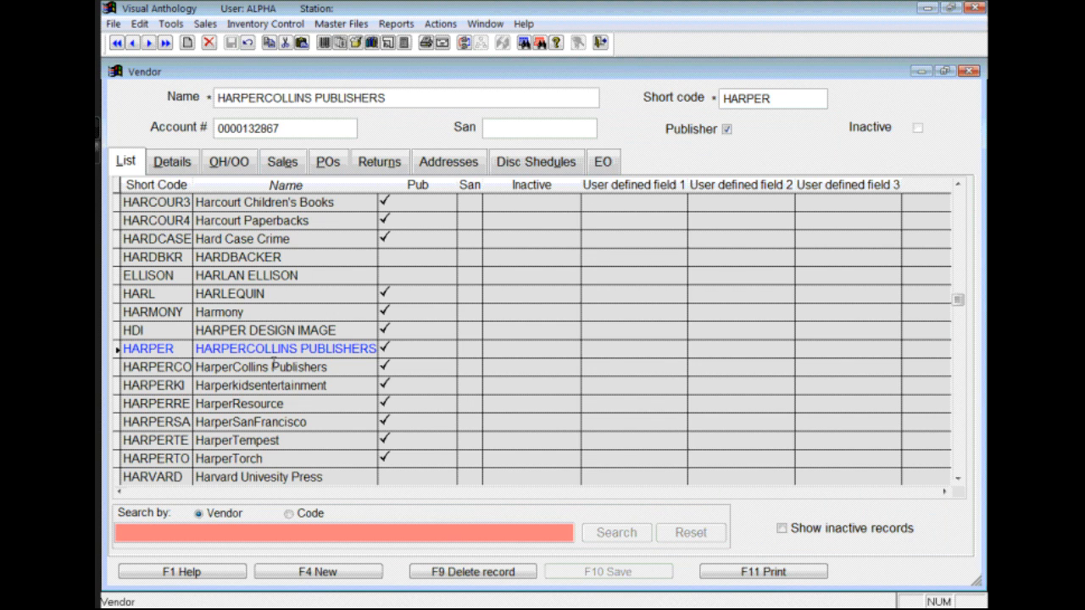
pyautogui.click(171, 162)
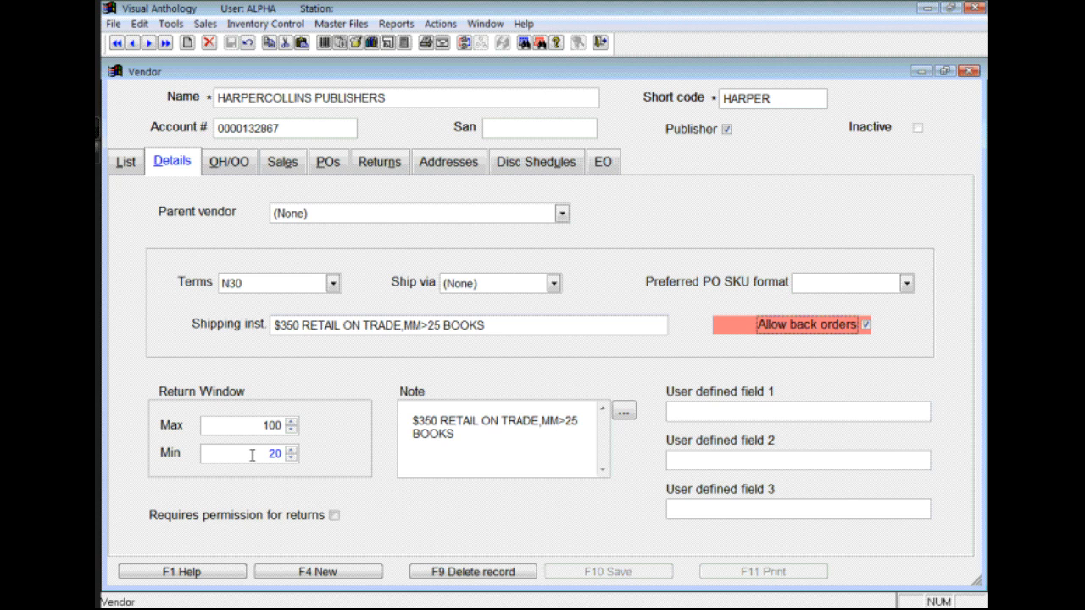
pyautogui.click(254, 422)
pyautogui.click(970, 72)
# Restrict the returns to the return window only, with a maximum of 200 days and a minimum of 50 days
pyautogui.click(591, 210)
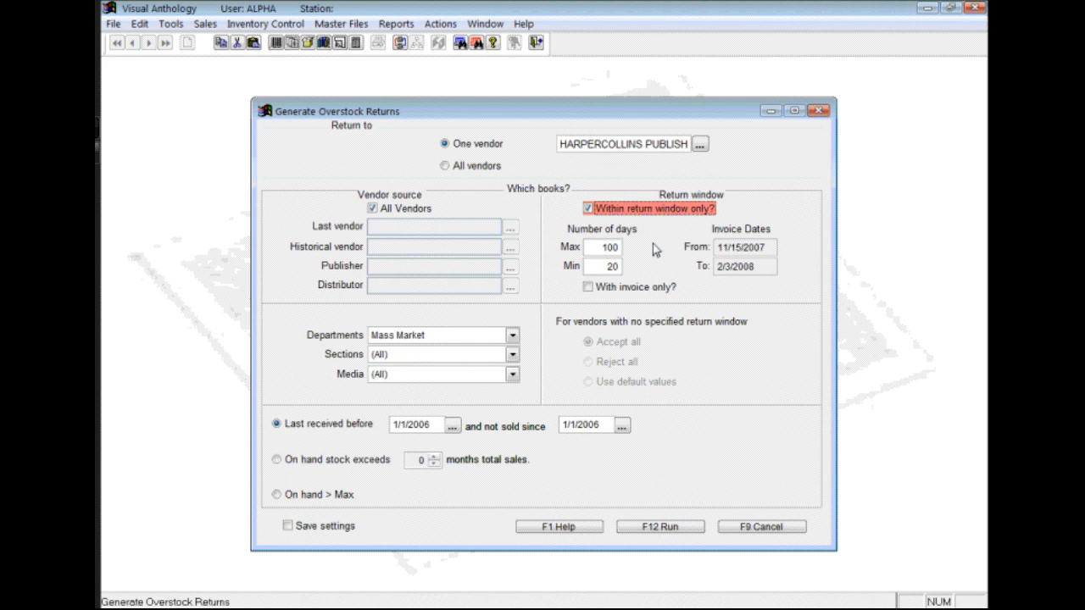
pyautogui.click(587, 248)
pyautogui.moveTo(587, 247); pyautogui.dragTo(637, 248)
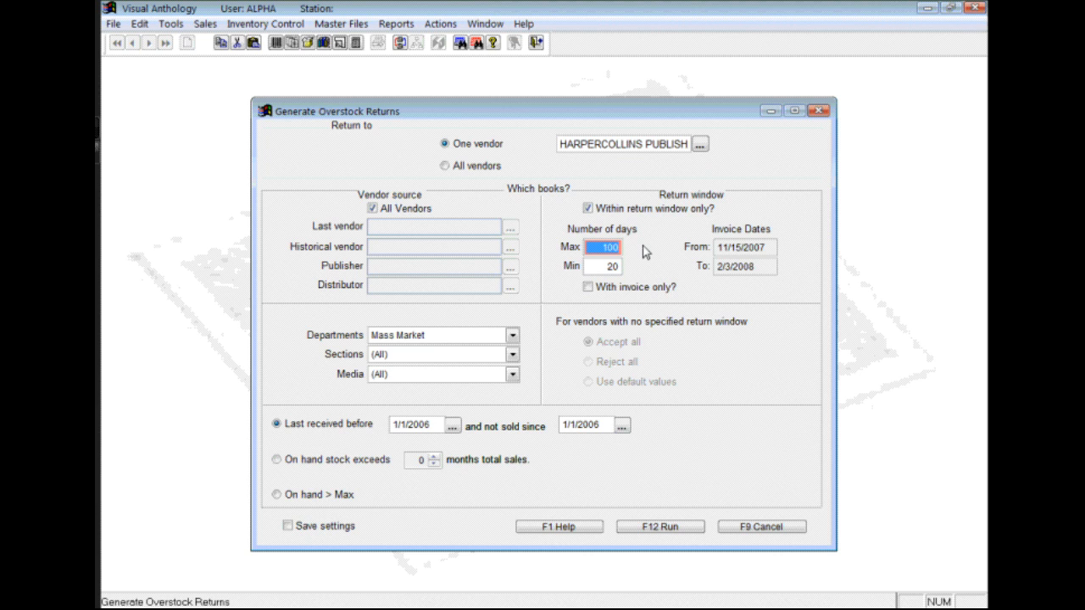
pyautogui.write('200')
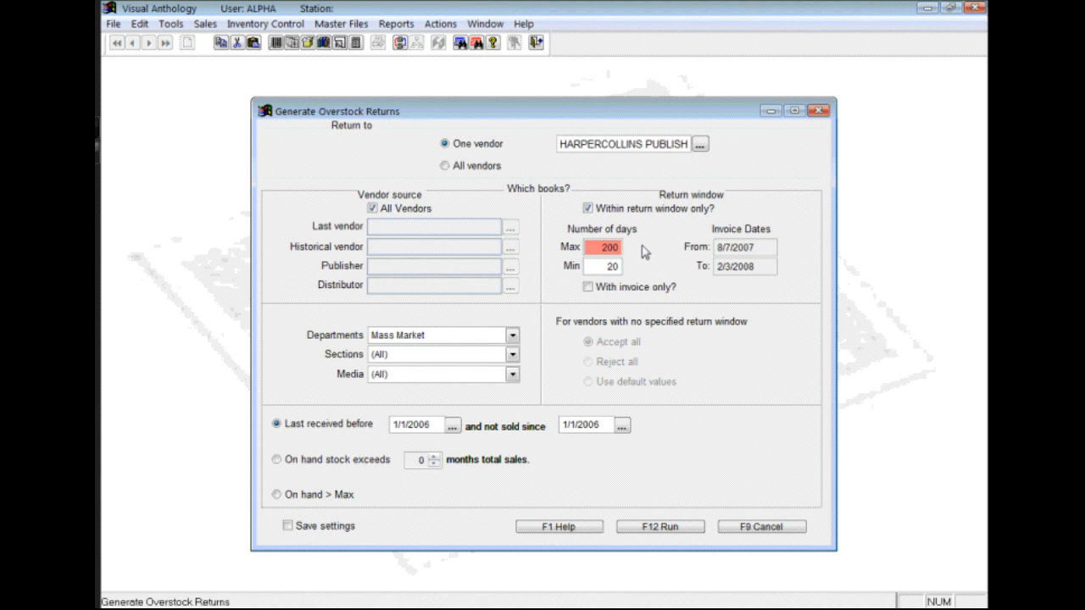
pyautogui.press('Tab')
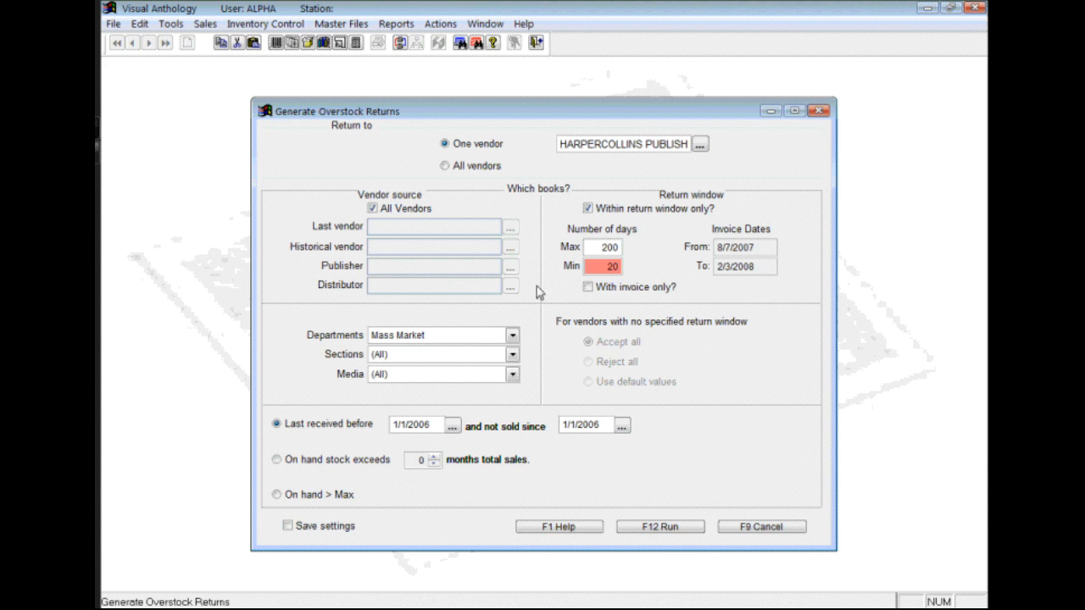
pyautogui.moveTo(595, 268); pyautogui.dragTo(632, 269)
pyautogui.write('50')
pyautogui.press('Tab')
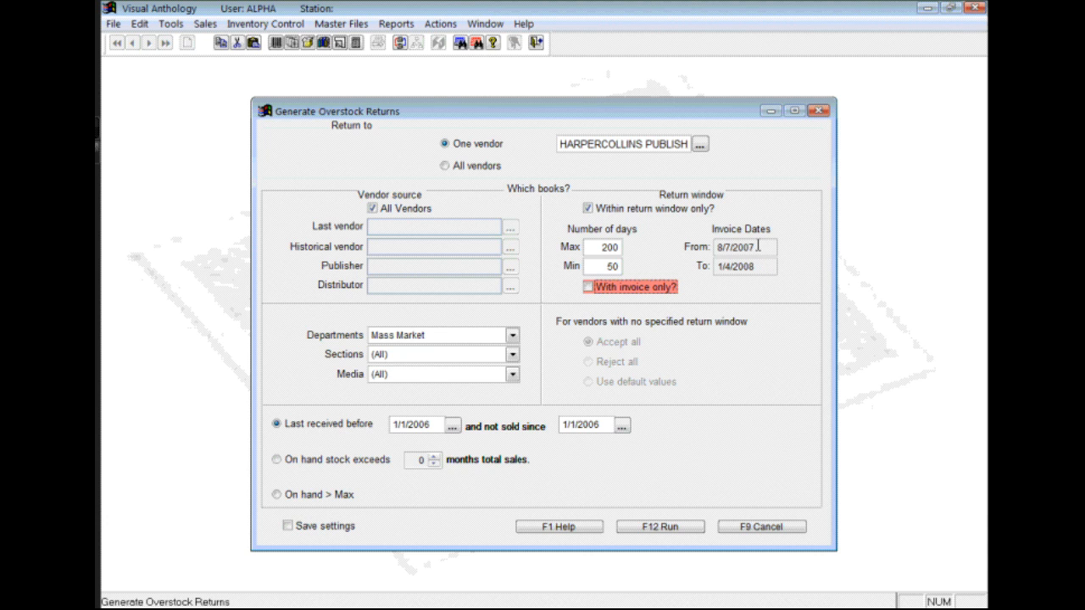
# Try the With invoice only option, and turn off the Within return window only restriction
pyautogui.click(588, 288)
pyautogui.click(586, 288)
pyautogui.click(587, 288)
pyautogui.click(587, 209)
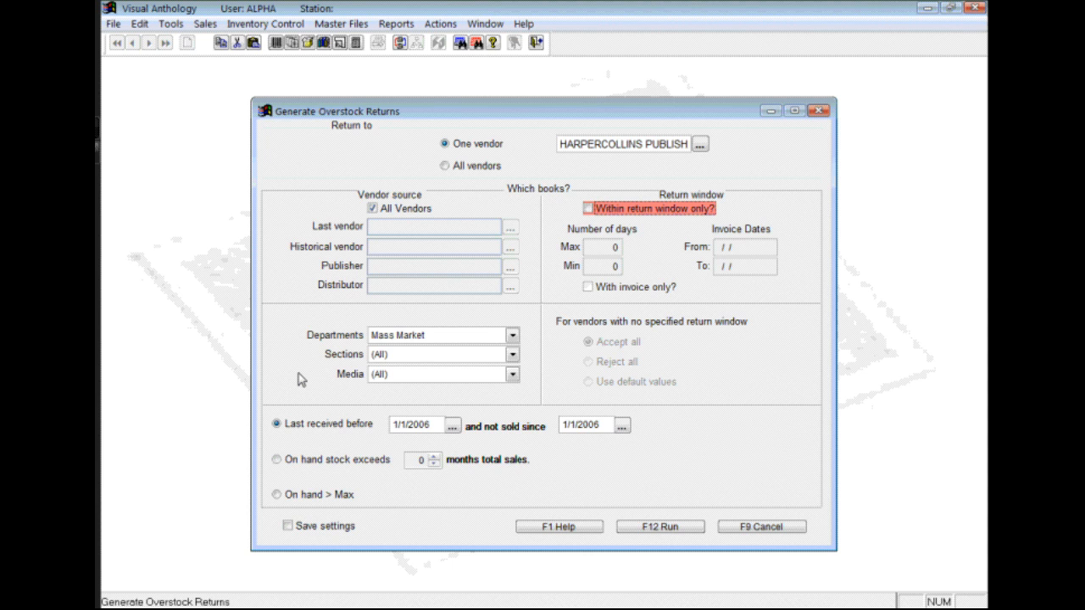
# Set the Departments filter to (All) in the overstock return criteria
pyautogui.click(513, 337)
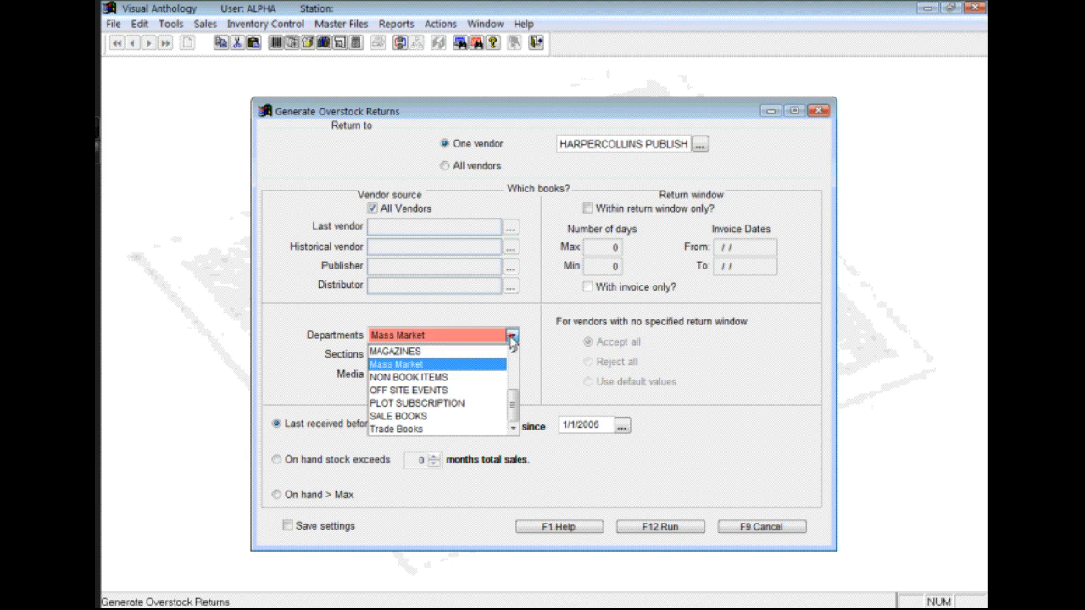
pyautogui.scroll(3, 514, 407)
pyautogui.click(471, 359)
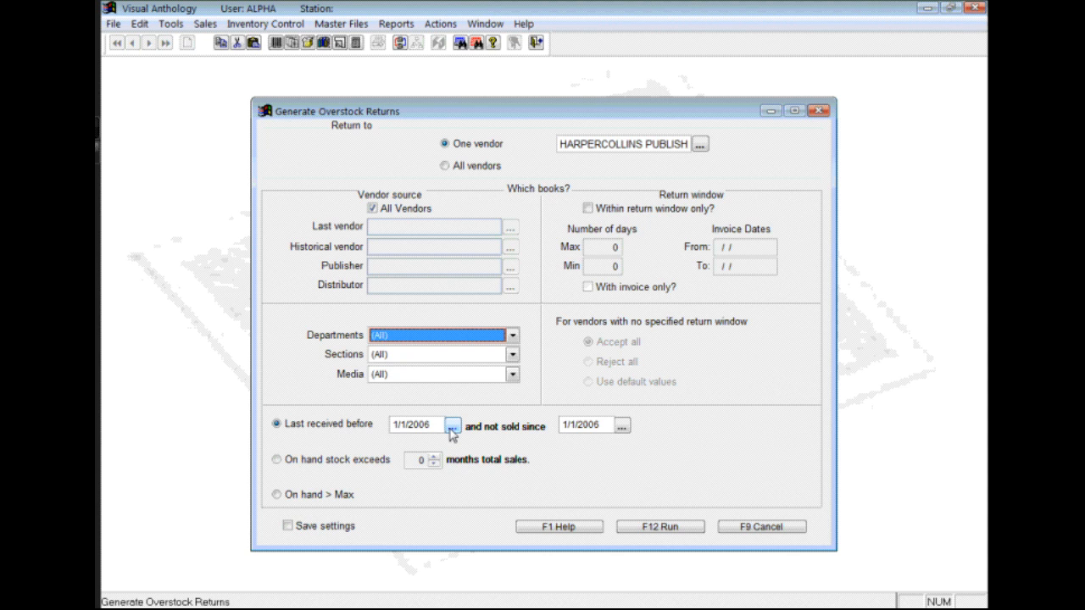
# Set the stock criterion to on hand stock exceeding 3 months total sales
pyautogui.click(276, 461)
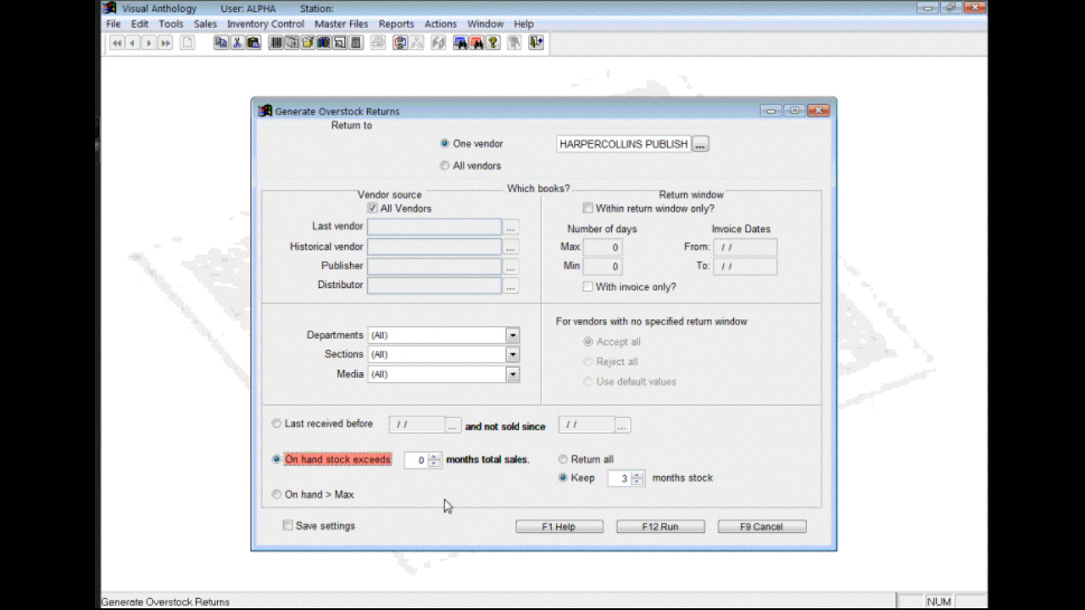
pyautogui.click(434, 457)
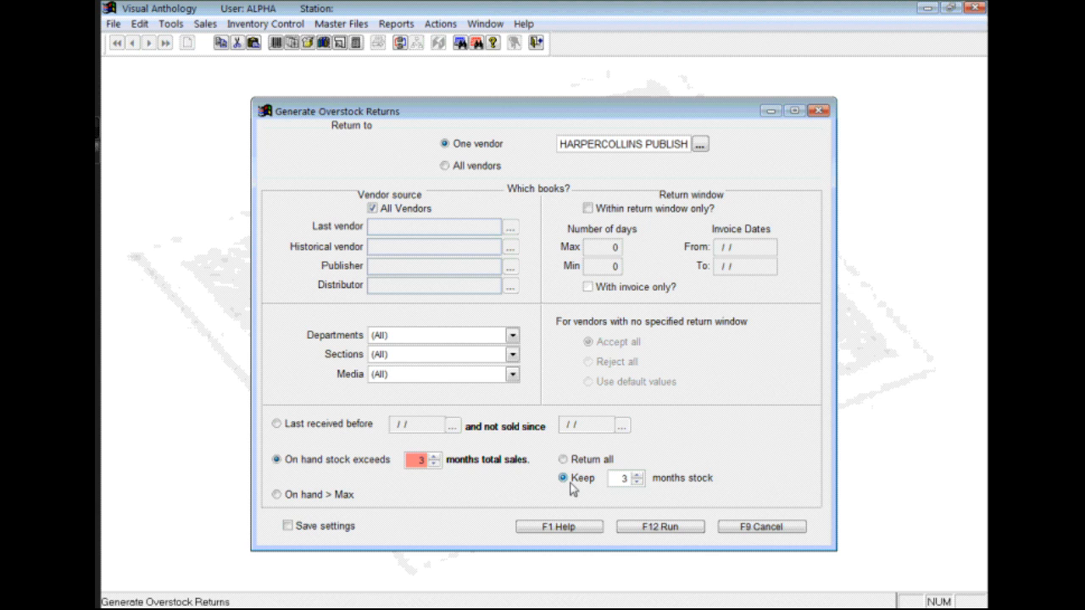
# Set the stock criterion to On hand > Max with the Return all option
pyautogui.click(277, 495)
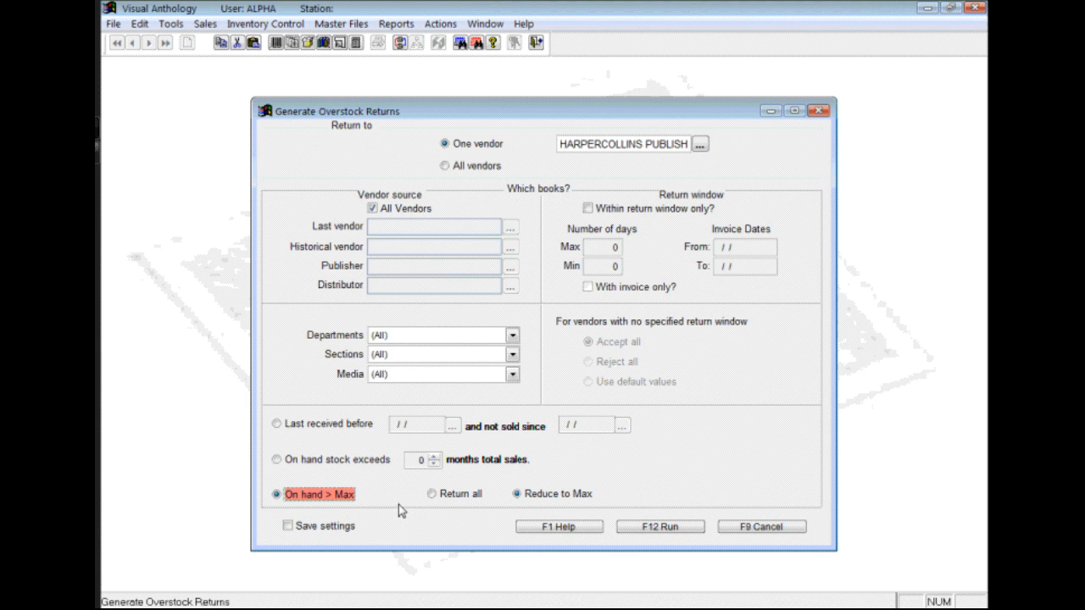
pyautogui.click(431, 495)
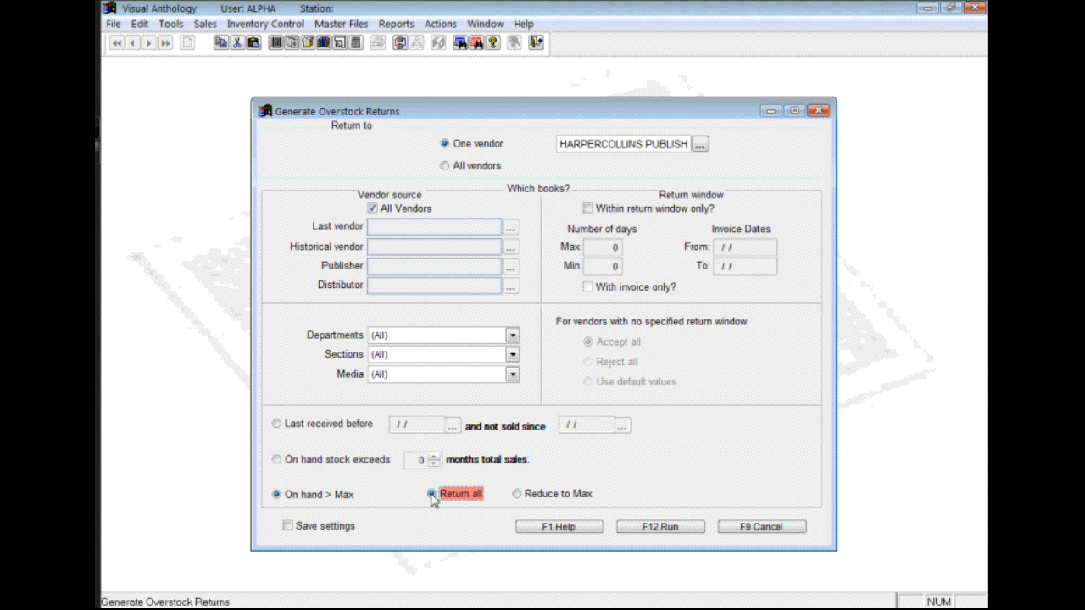
# Try the Reduce to Max option, and set the stock criterion to Last received before 1/1/2006
pyautogui.click(517, 494)
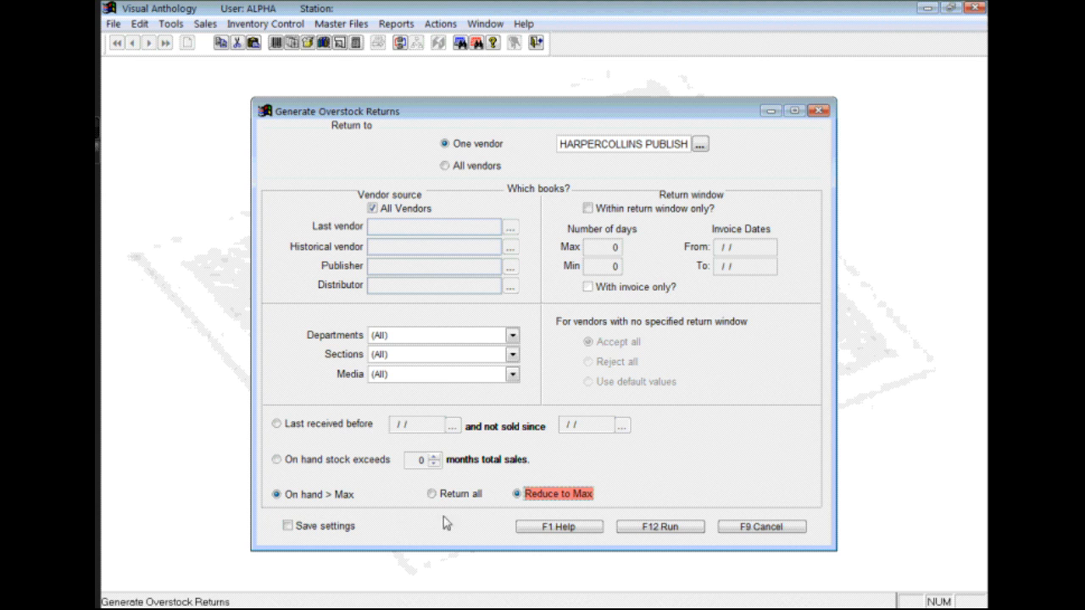
pyautogui.click(276, 425)
pyautogui.click(455, 425)
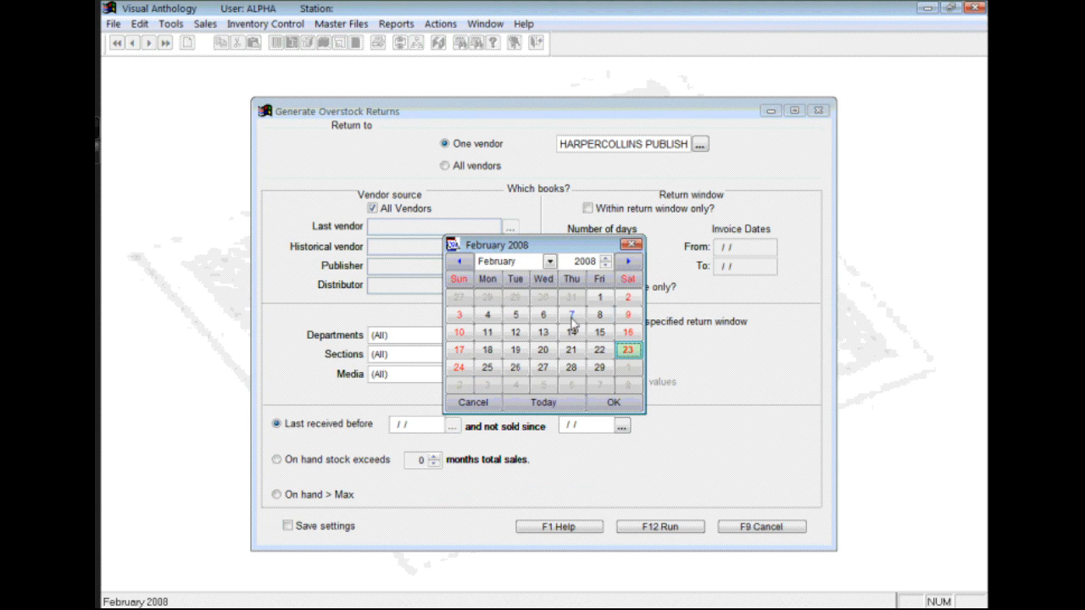
pyautogui.click(605, 266)
pyautogui.click(605, 266)
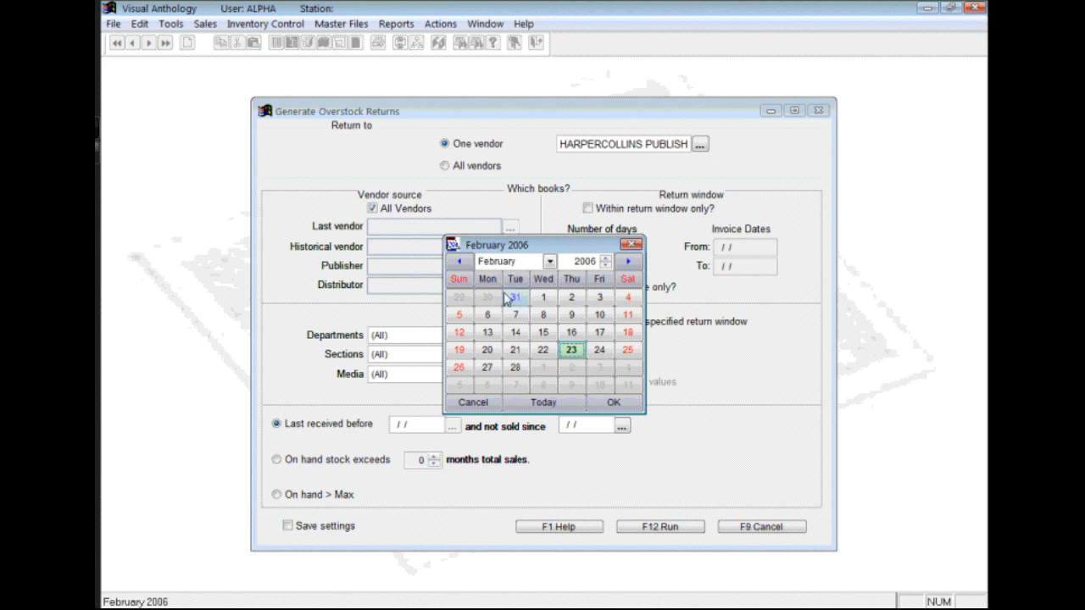
pyautogui.click(459, 261)
pyautogui.click(459, 298)
pyautogui.click(459, 298)
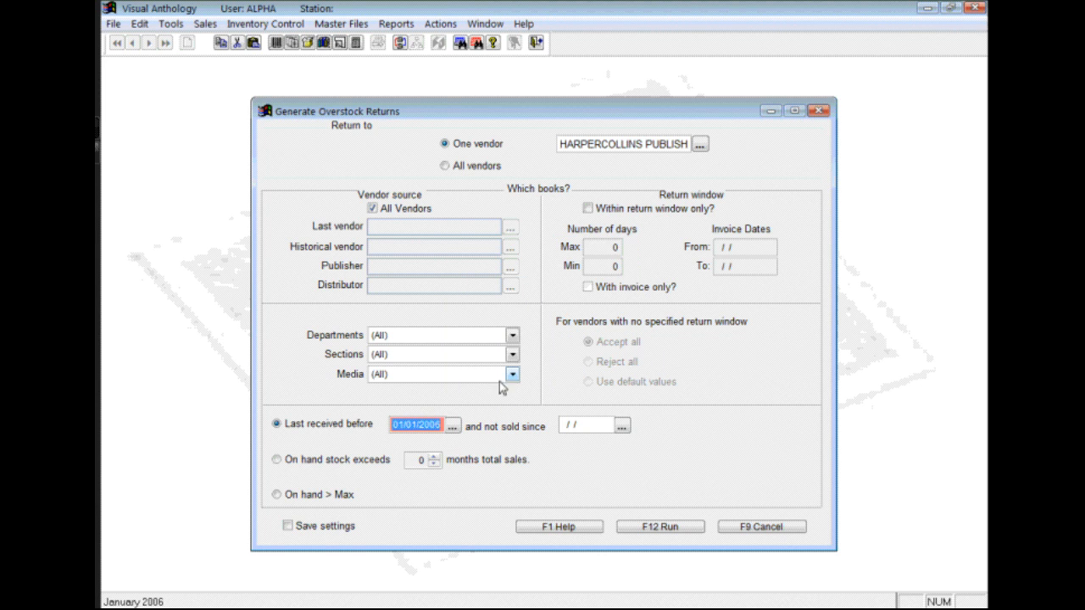
# Set the "and not sold since" date of the overstock criterion to 1/1/2006
pyautogui.click(623, 427)
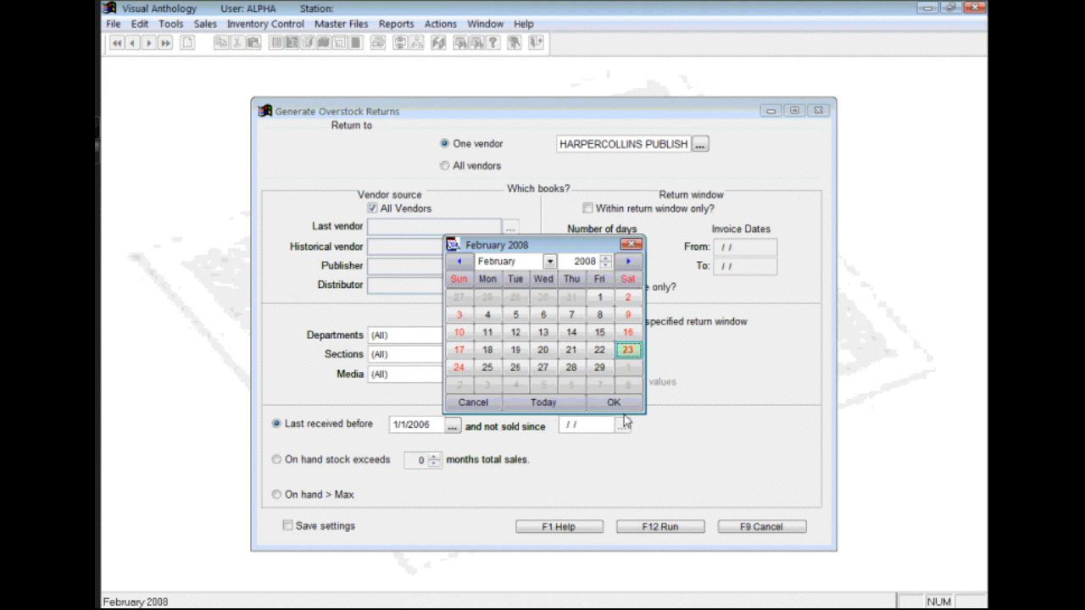
pyautogui.click(458, 261)
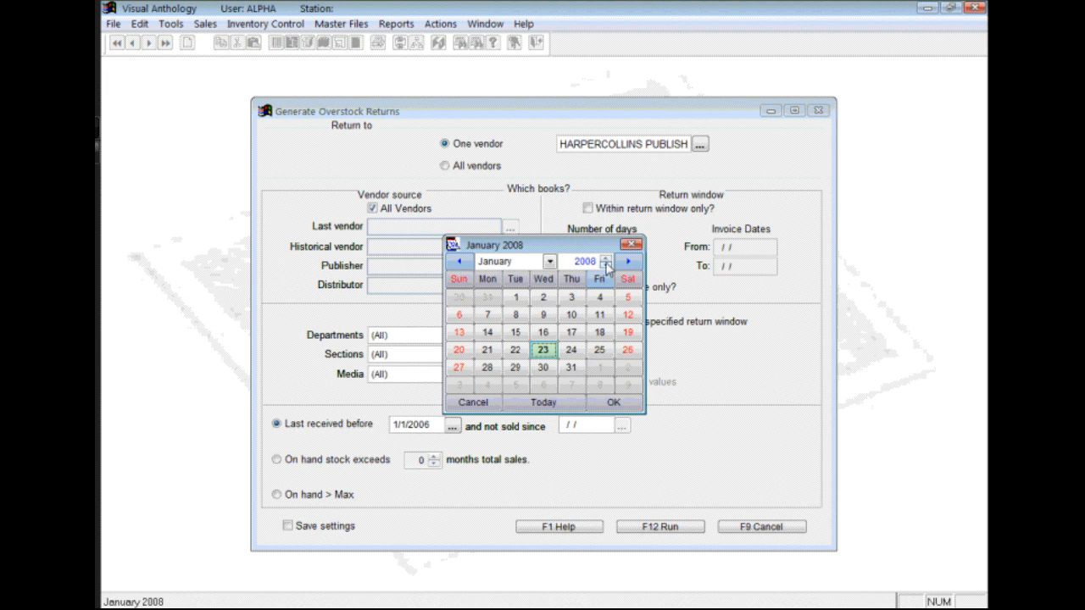
pyautogui.click(605, 265)
pyautogui.click(605, 266)
pyautogui.click(460, 298)
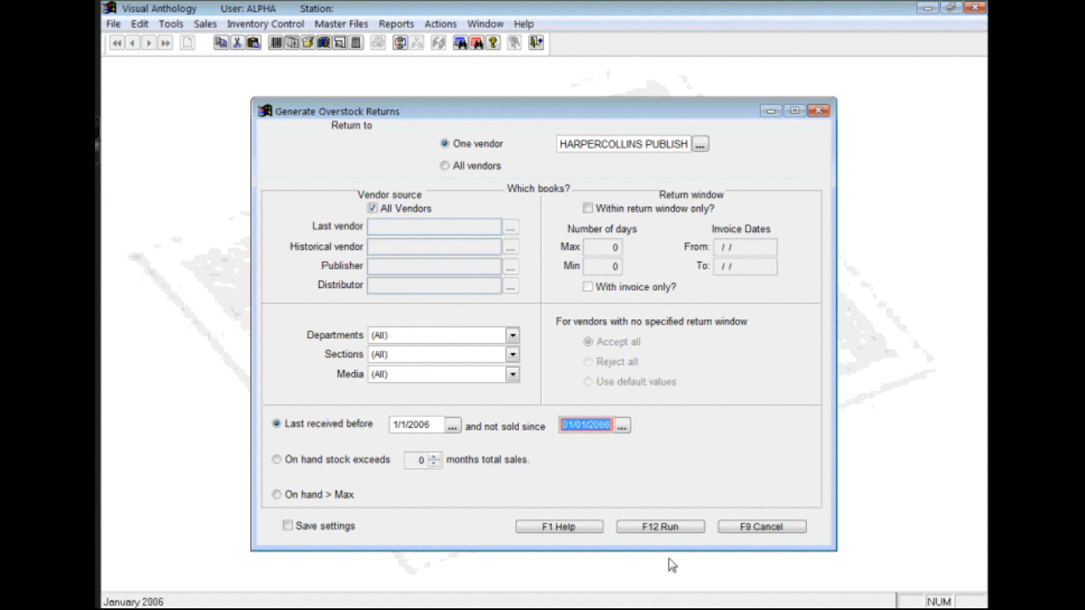
# Run the overstock return generation with these criteria and acknowledge its completion
pyautogui.click(664, 528)
pyautogui.click(532, 365)
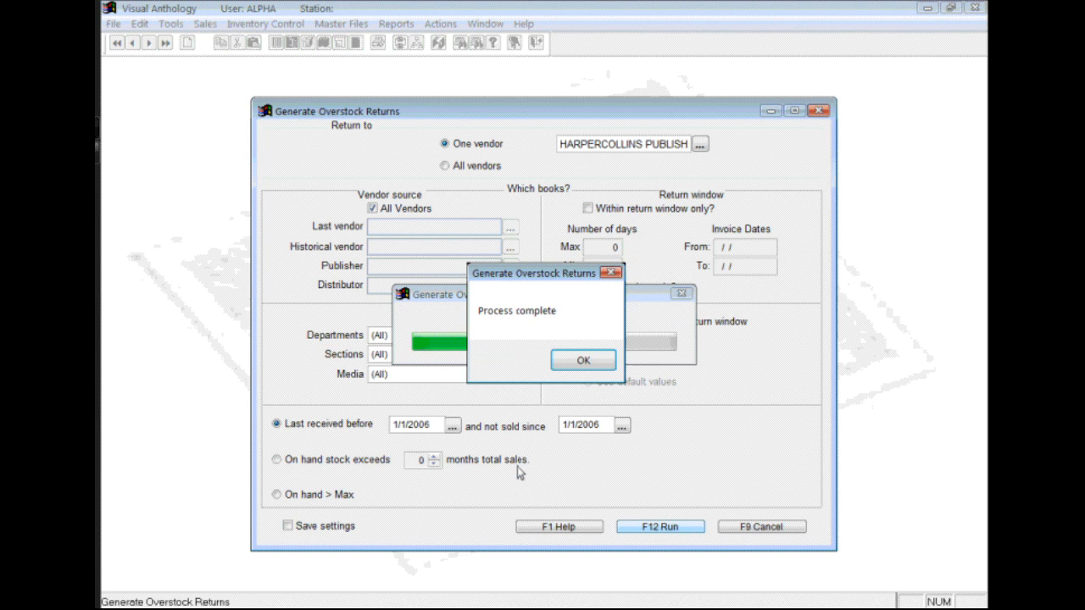
pyautogui.click(600, 366)
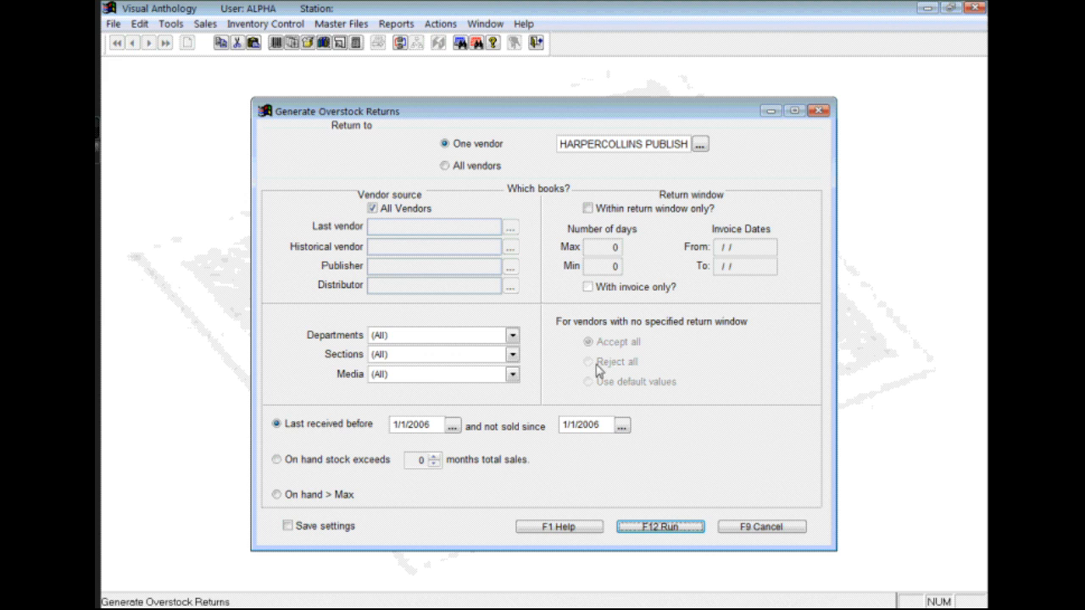
# Open the details of the newest auto-generated HarperCollins draft in Overstock Returns
pyautogui.click(265, 24)
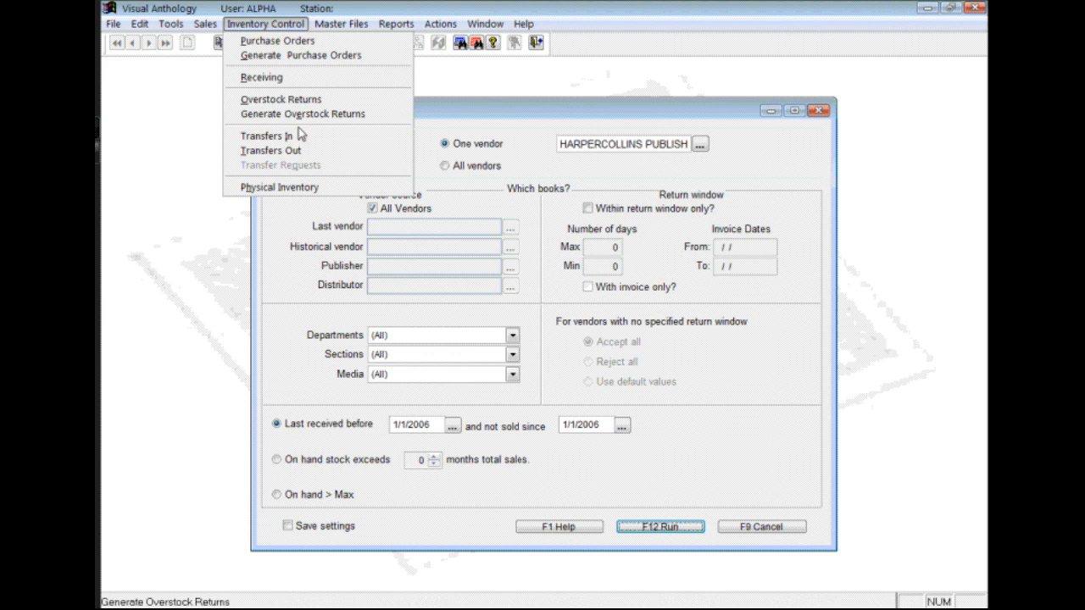
pyautogui.click(312, 102)
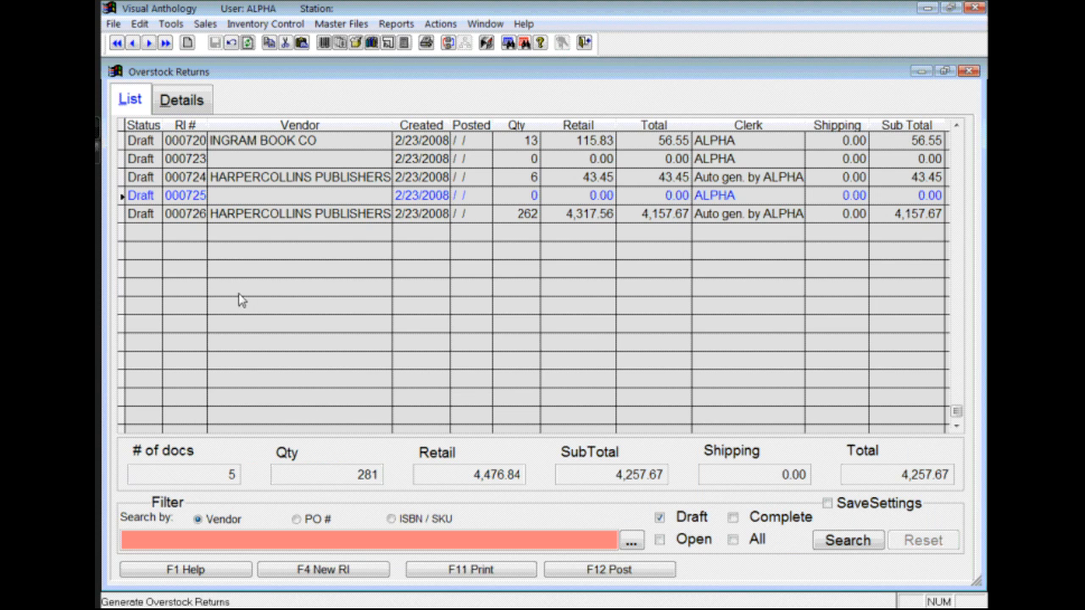
pyautogui.click(190, 216)
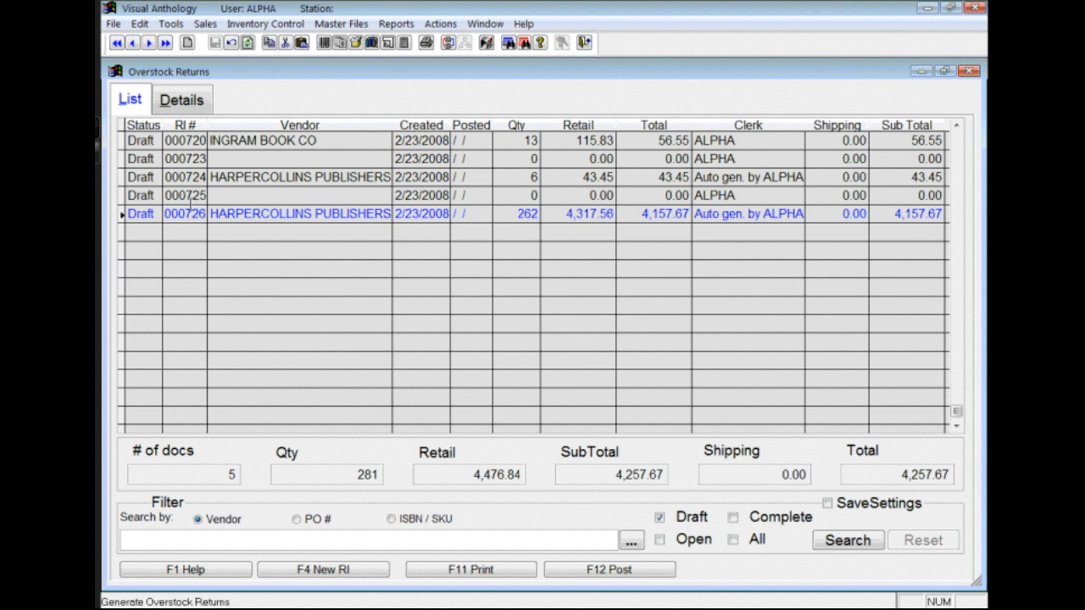
pyautogui.click(181, 100)
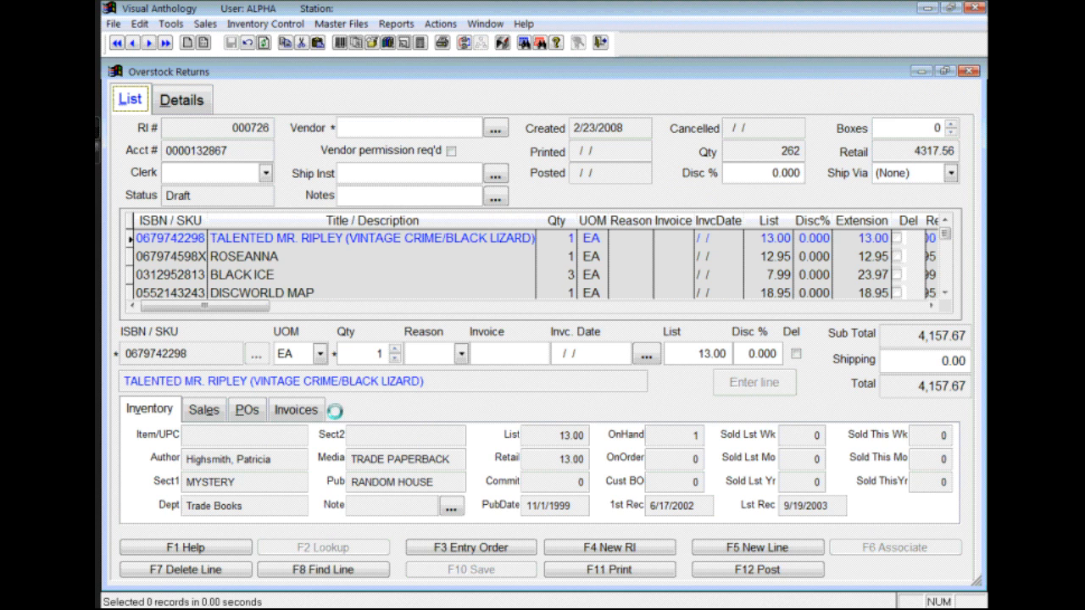
# Narrow the Title / Description column of the return lines to expose the Author column, and select the XENA #3: THIEF OF HERMES line
pyautogui.click(253, 259)
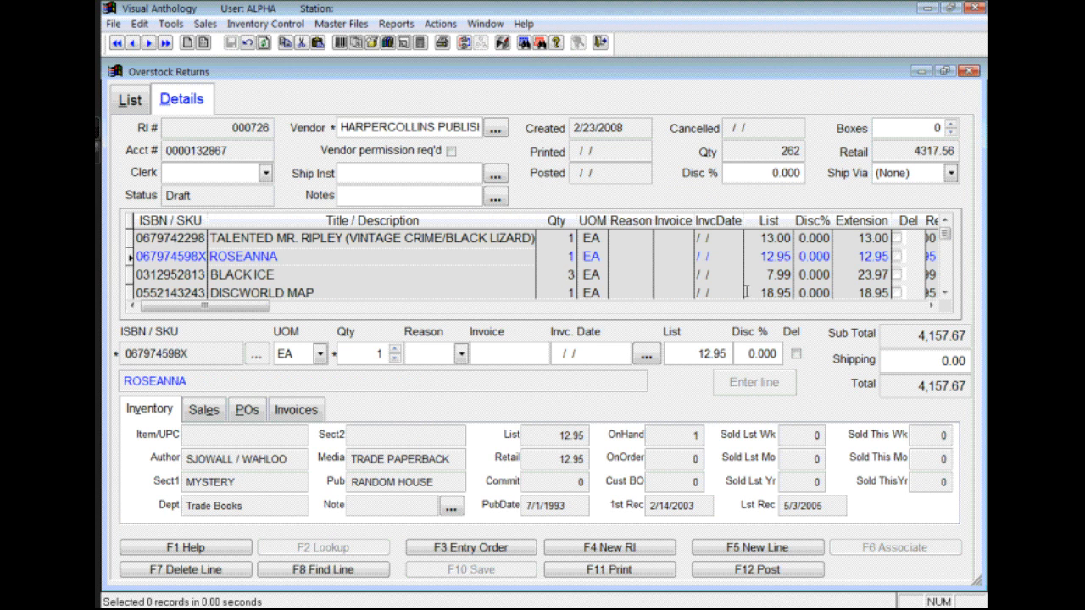
pyautogui.moveTo(529, 222); pyautogui.dragTo(369, 222)
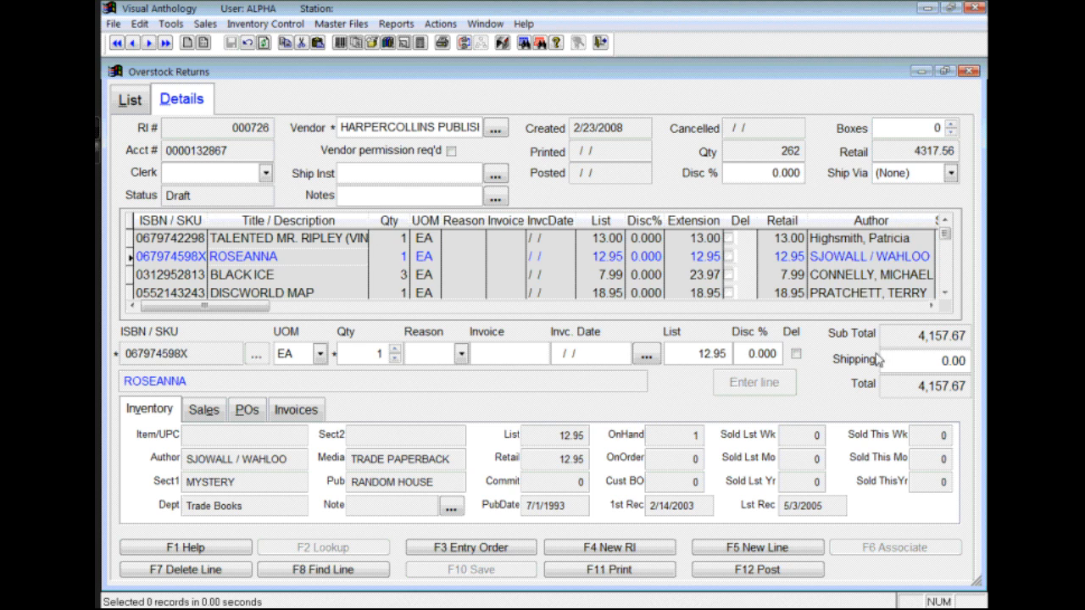
pyautogui.scroll(-7, 468, 264)
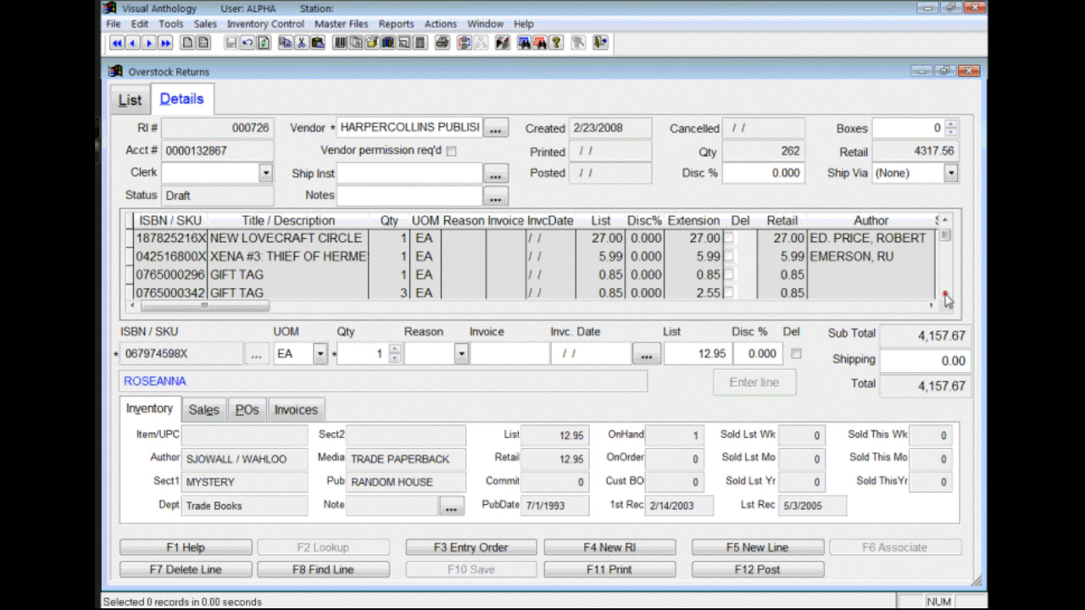
pyautogui.click(262, 245)
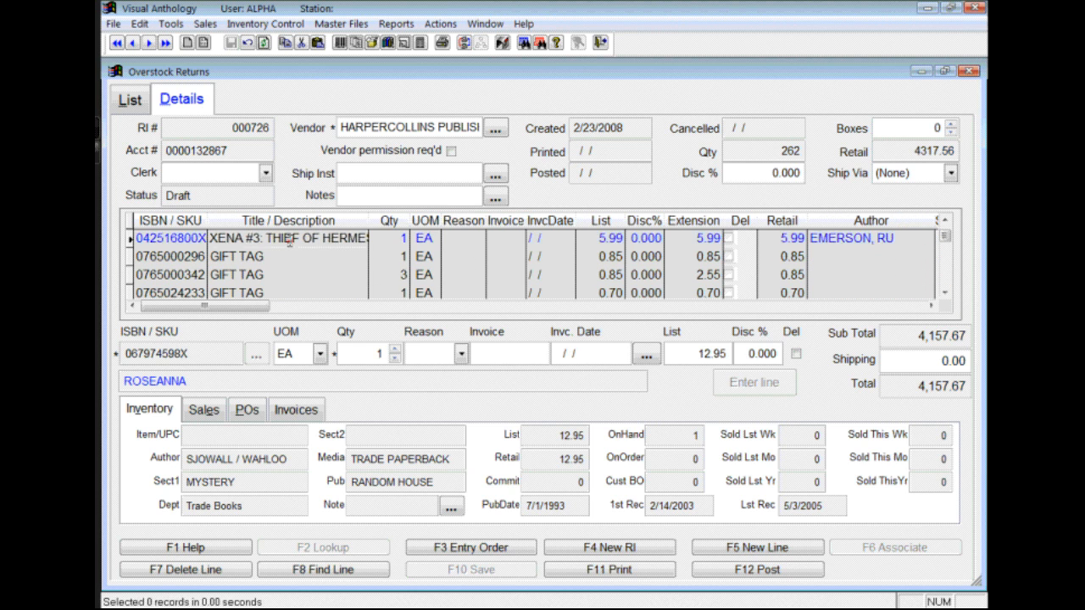
# Look through the generated return's lines for items that do not belong, such as the gift tags
pyautogui.click(944, 294)
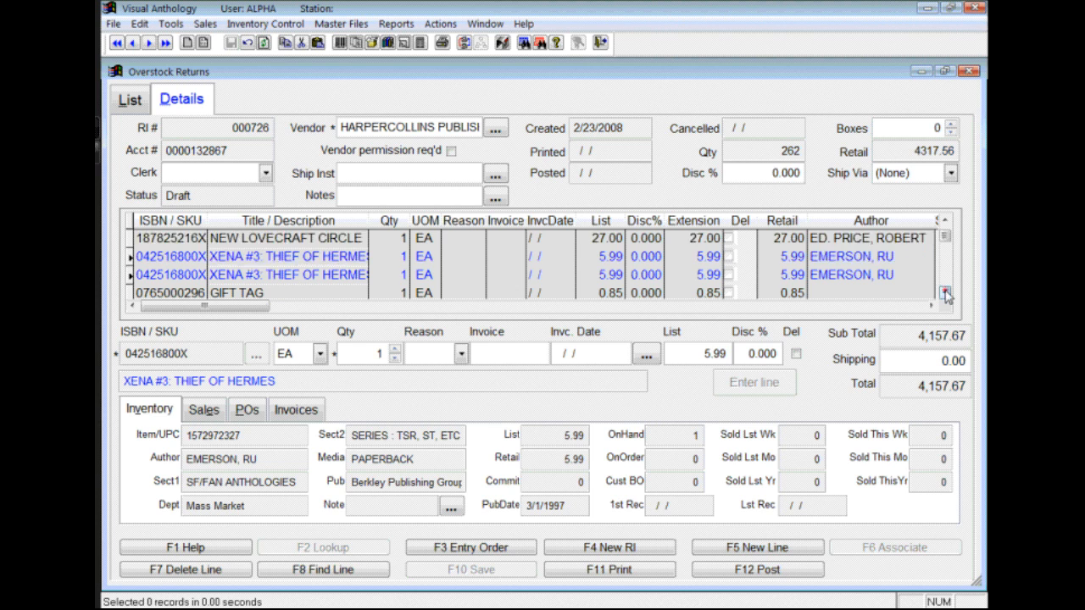
pyautogui.click(946, 293)
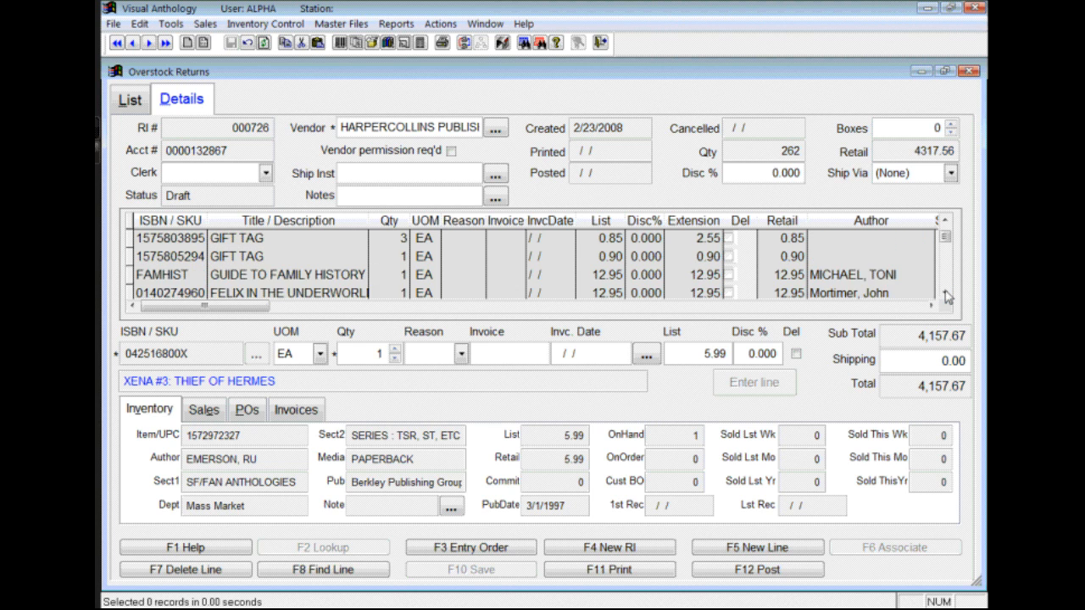
pyautogui.click(945, 293)
pyautogui.click(946, 293)
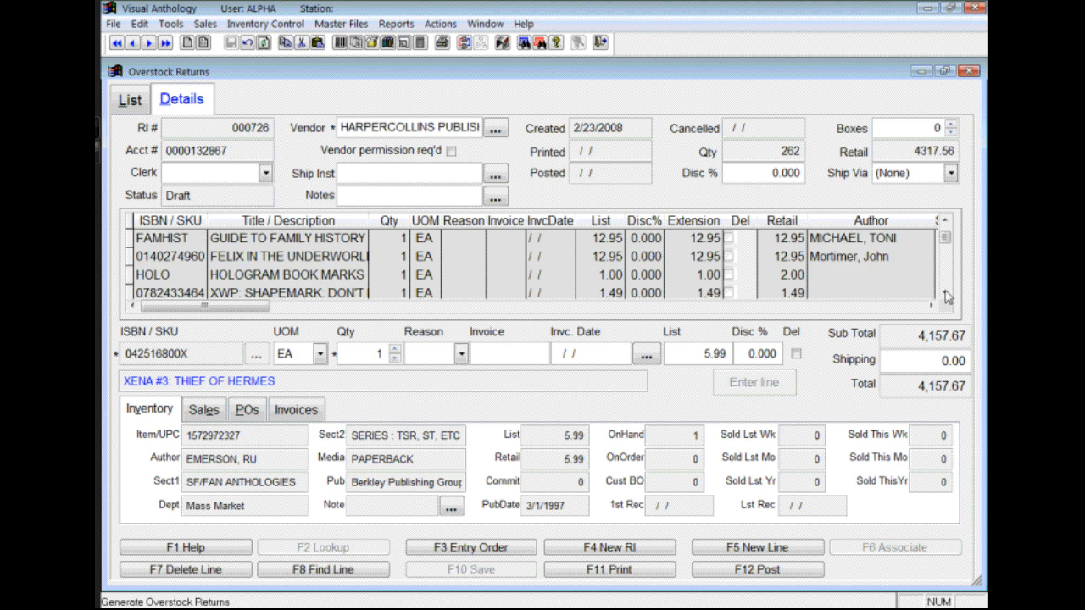
pyautogui.click(946, 293)
pyautogui.click(946, 222)
pyautogui.click(946, 222)
pyautogui.click(946, 222)
pyautogui.click(946, 222)
pyautogui.click(946, 222)
pyautogui.click(945, 221)
pyautogui.click(944, 221)
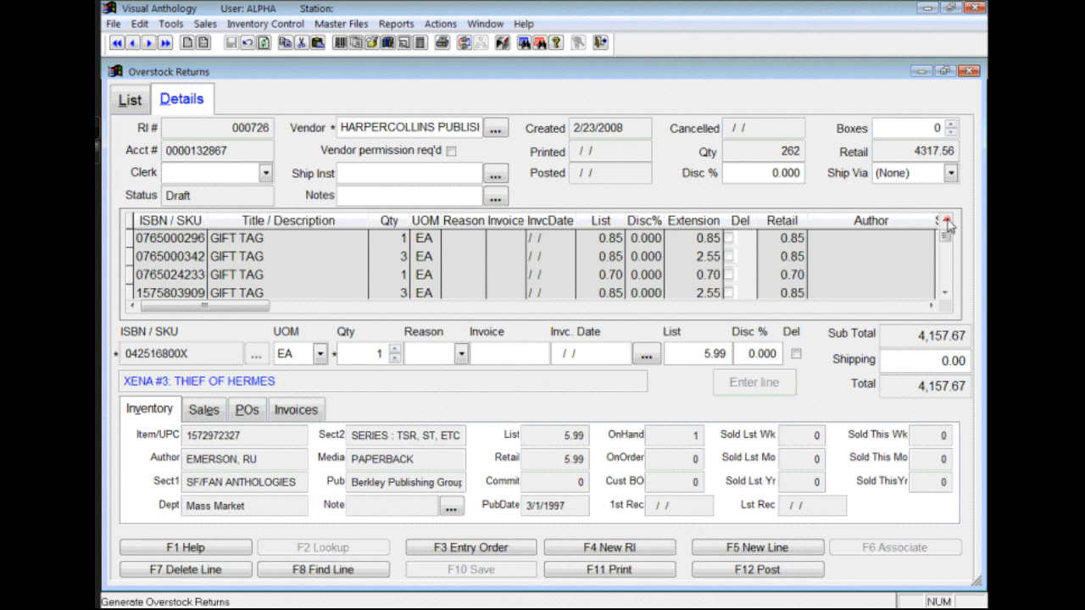
pyautogui.click(944, 220)
pyautogui.click(232, 258)
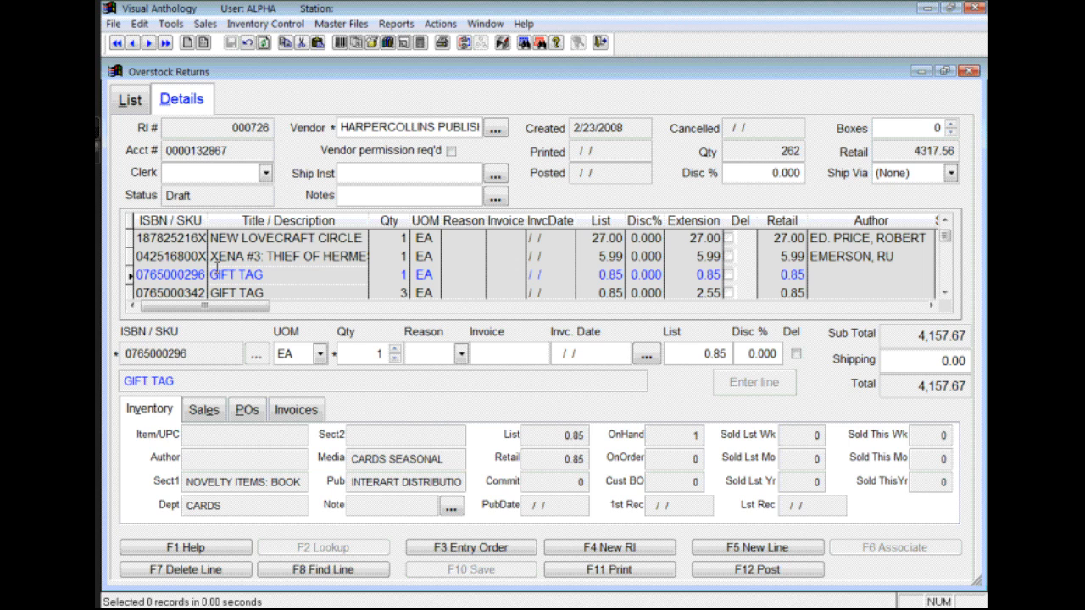
pyautogui.click(169, 274)
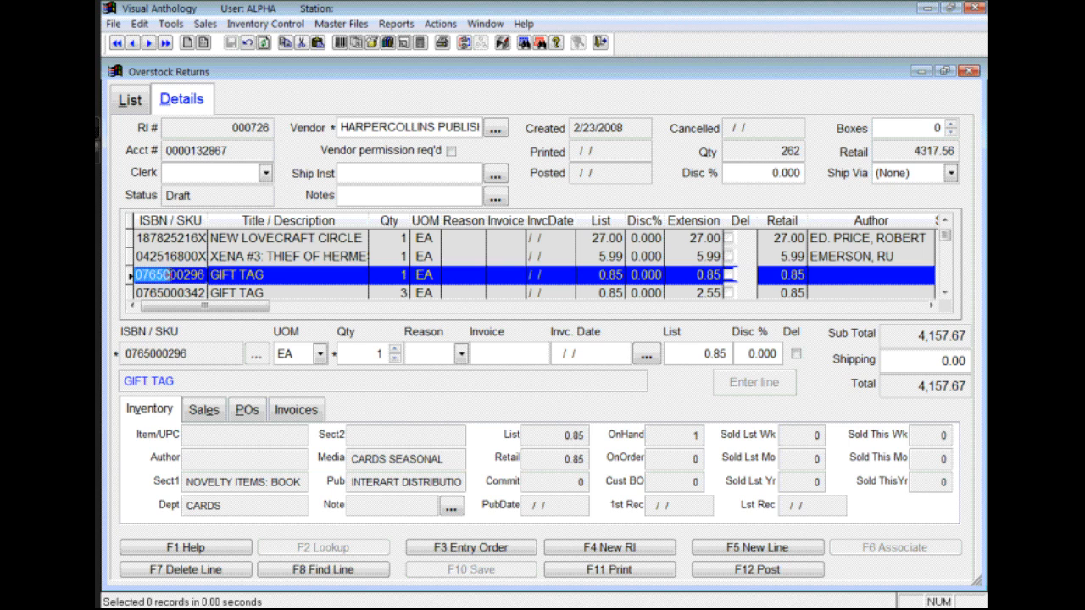
pyautogui.scroll(-6, 947, 303)
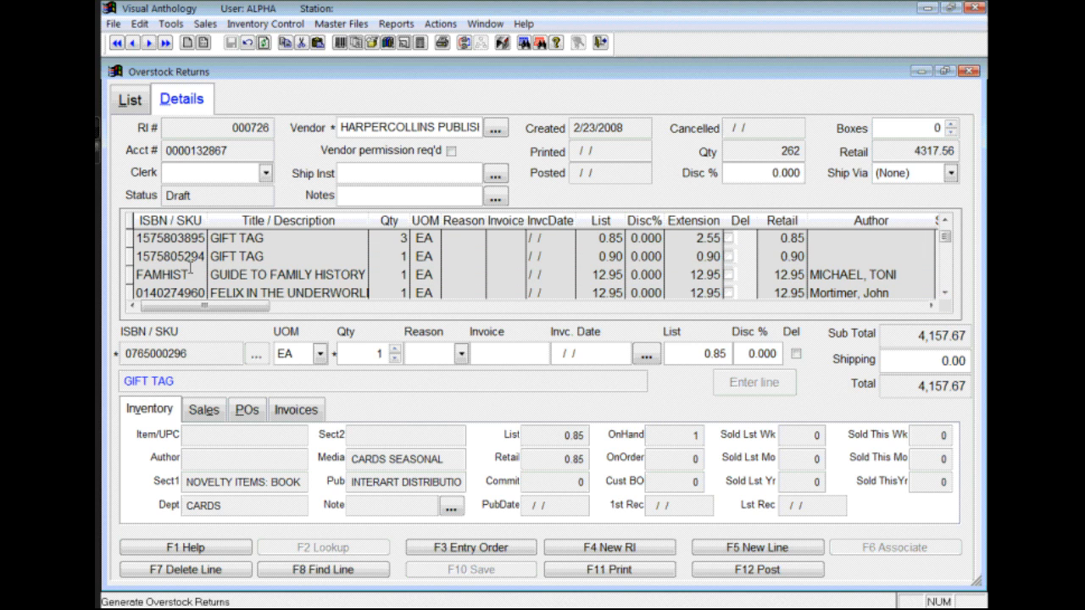
pyautogui.keyDown('shift'); pyautogui.click(187, 257); pyautogui.keyUp('shift')
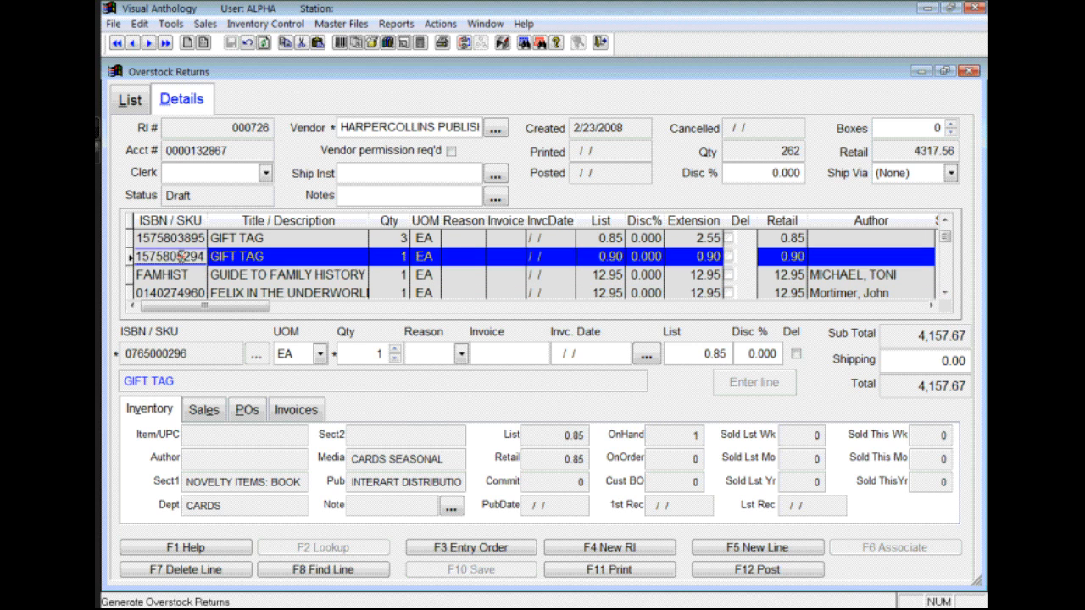
pyautogui.click(202, 571)
pyautogui.click(576, 364)
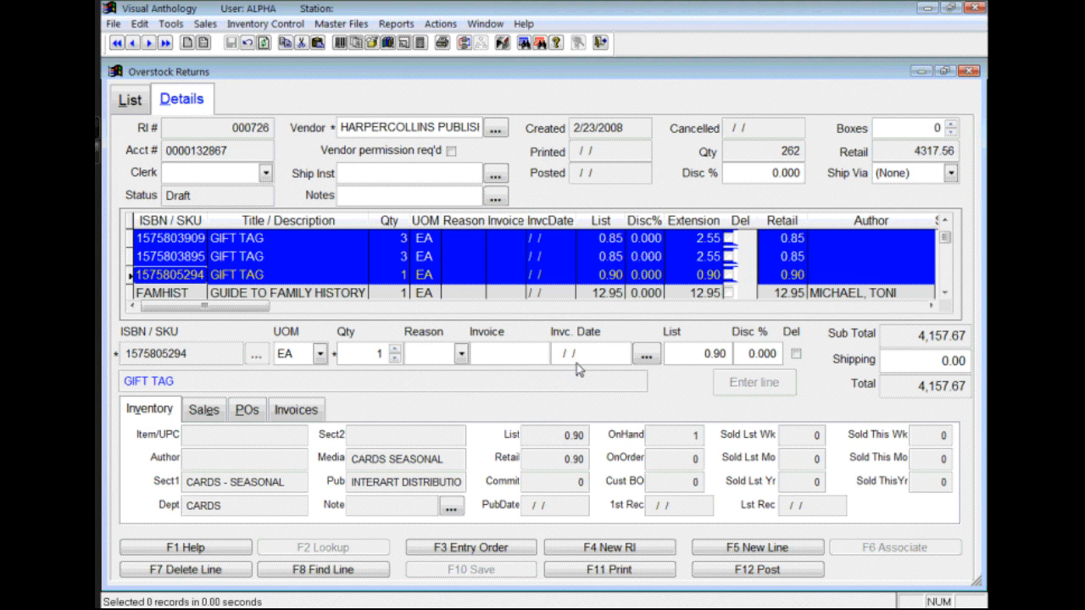
# Review the sales, purchase order, invoice and inventory information for the FELIX IN THE UNDERWORLD line
pyautogui.click(301, 258)
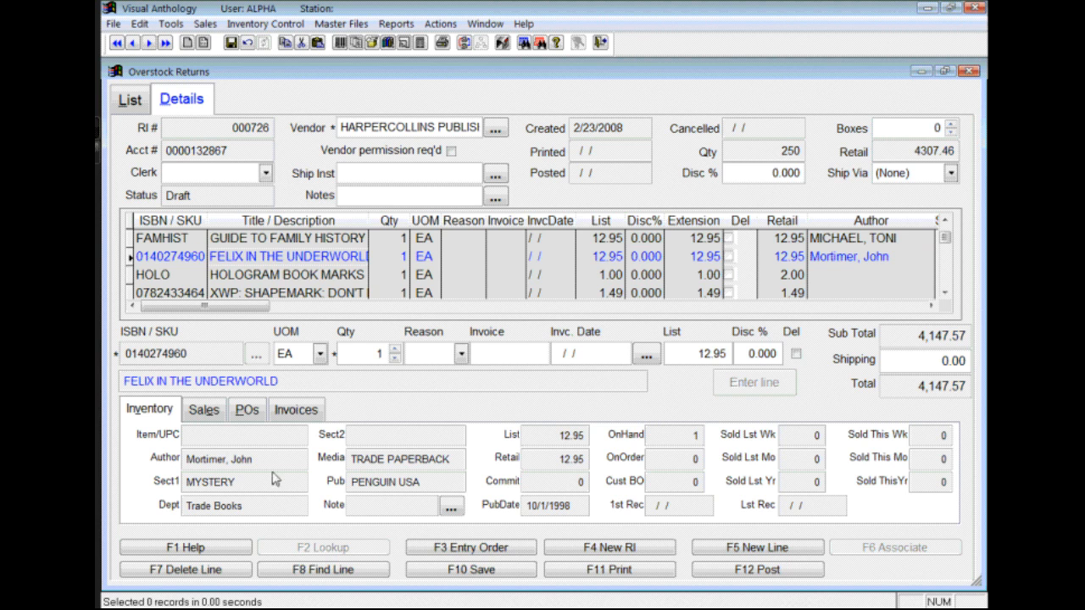
pyautogui.click(200, 415)
pyautogui.click(247, 413)
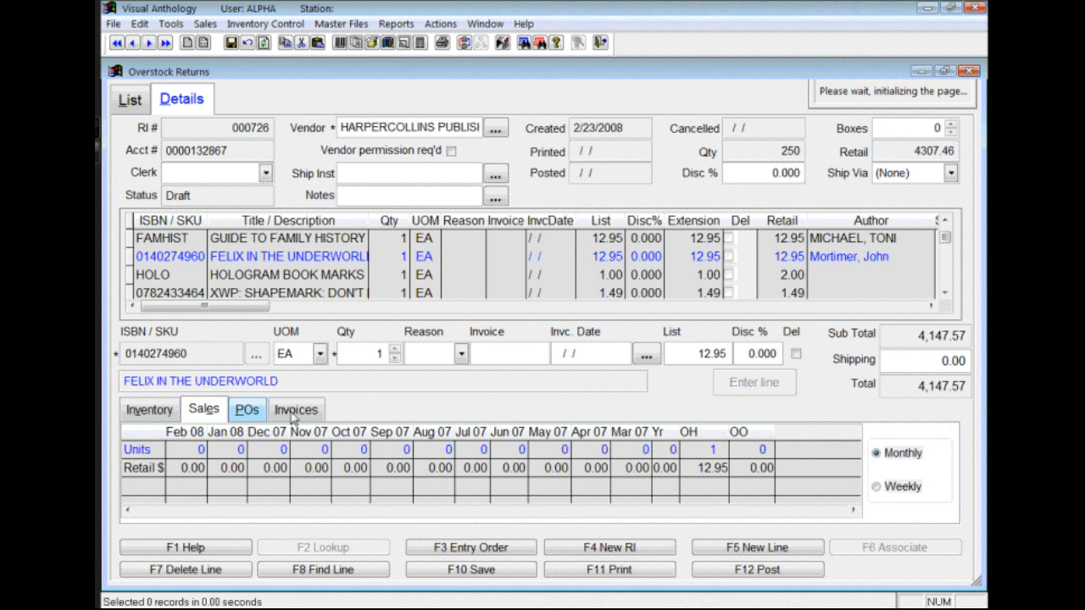
pyautogui.click(298, 411)
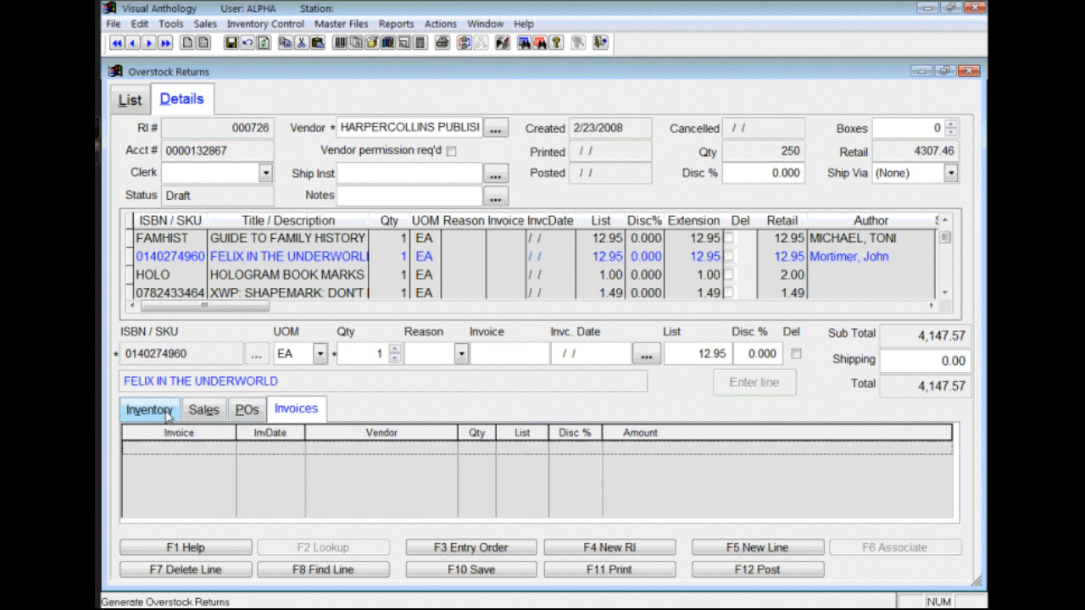
pyautogui.click(208, 414)
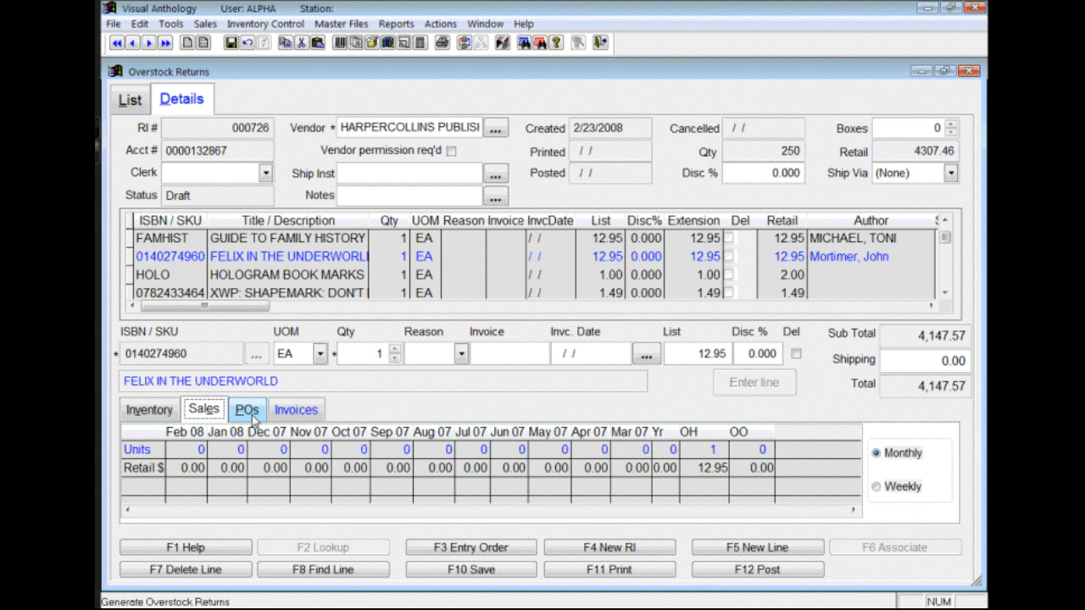
pyautogui.click(248, 413)
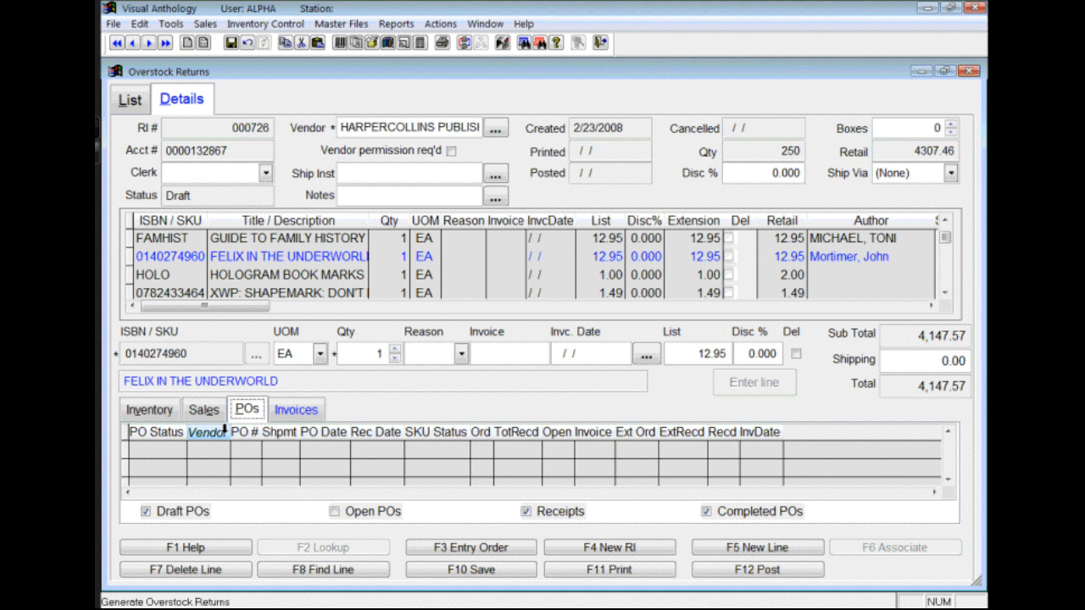
pyautogui.click(298, 413)
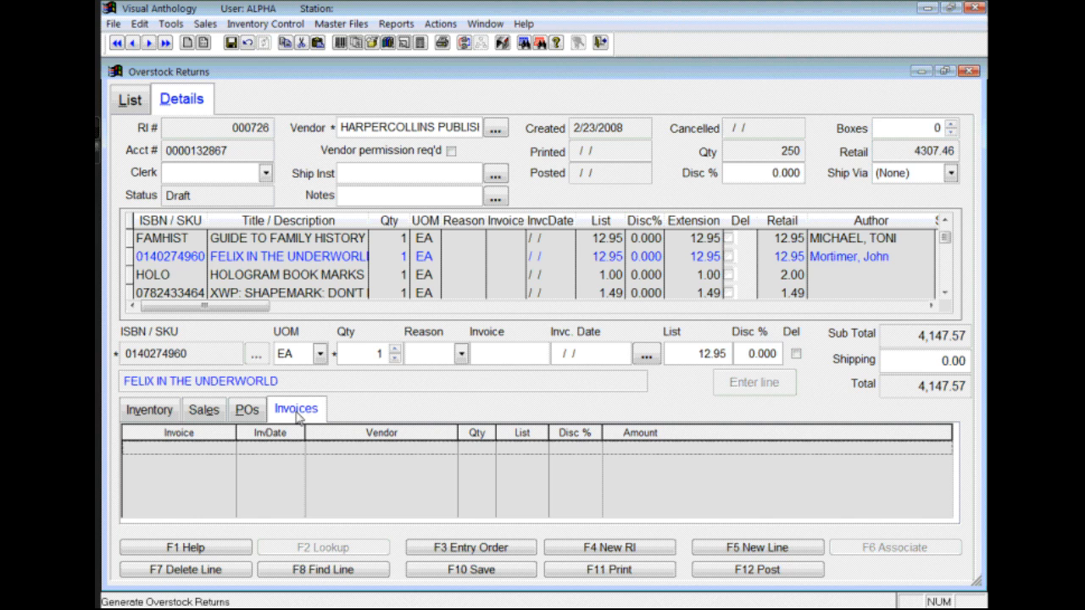
pyautogui.click(150, 411)
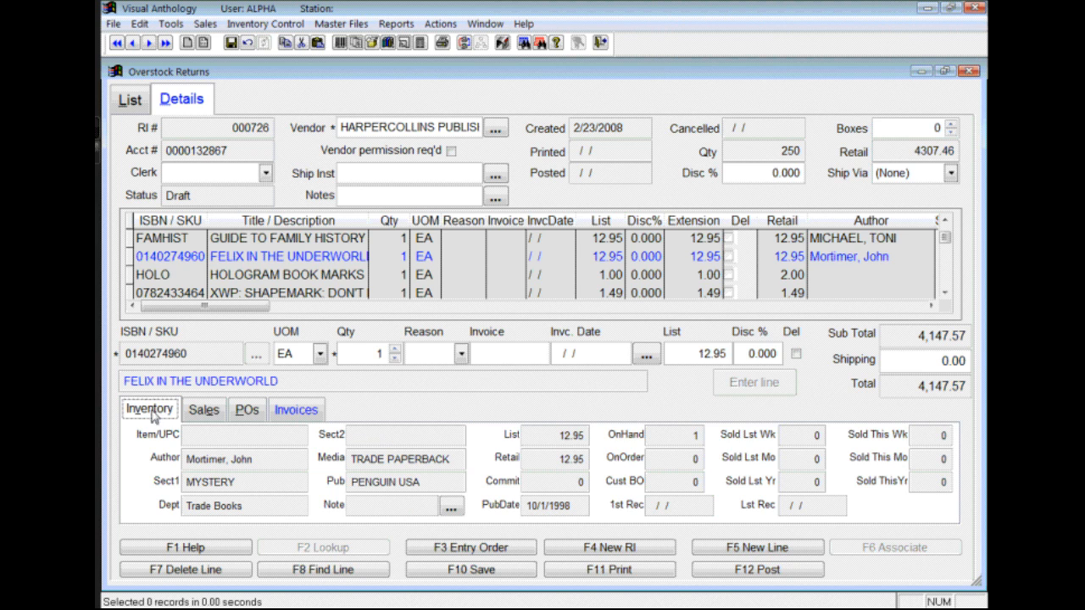
# Check the inventory information, including the publisher, for the HOLOGRAM BOOK MARKS line
pyautogui.click(290, 274)
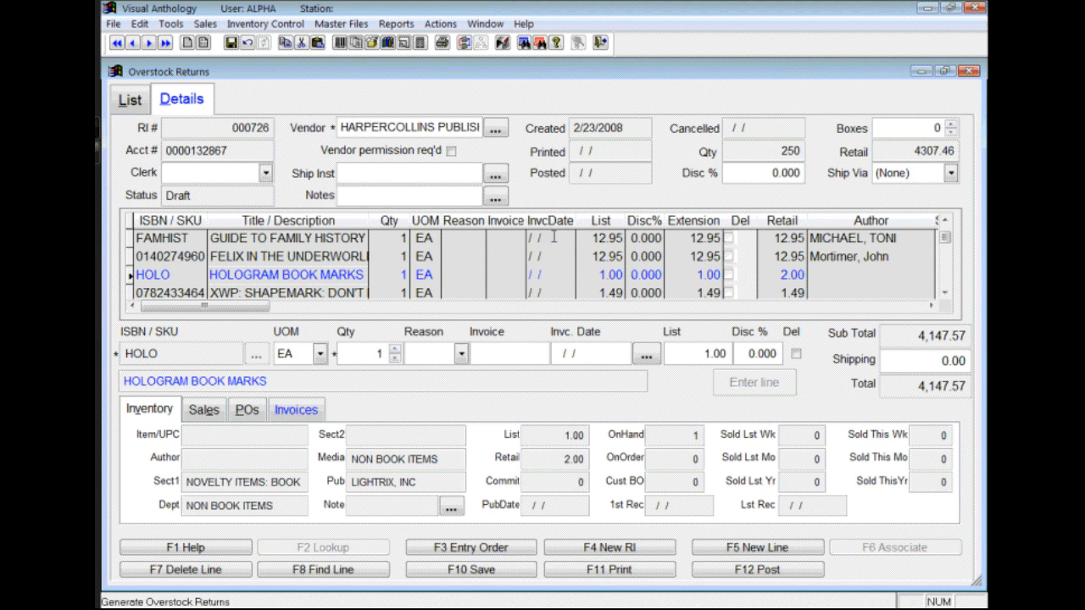
pyautogui.click(264, 257)
pyautogui.click(264, 274)
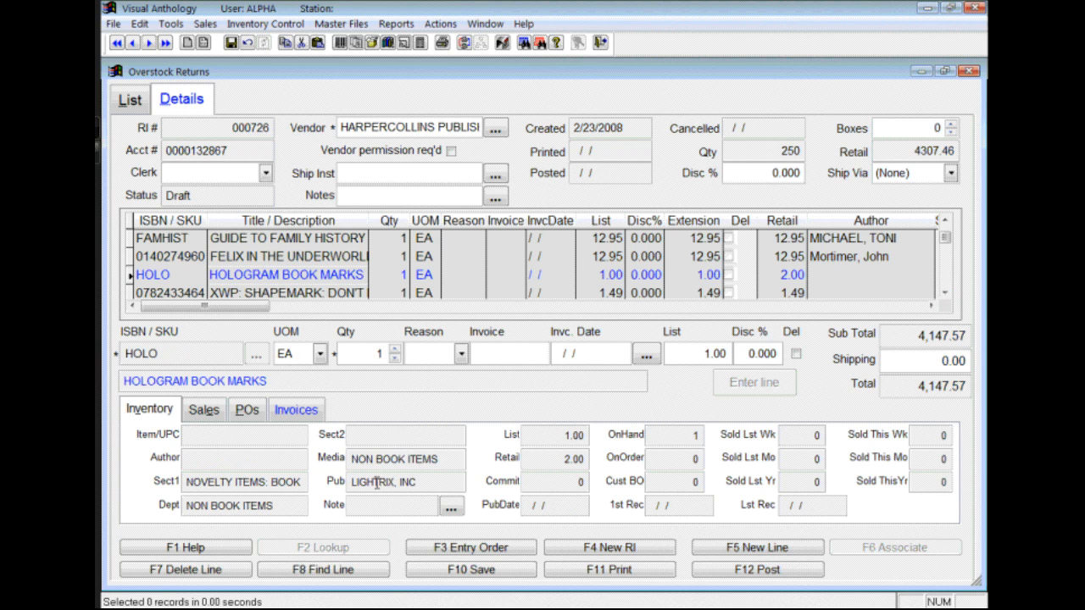
# Delete the HOLOGRAM BOOK MARKS line from the return
pyautogui.click(195, 570)
pyautogui.click(557, 366)
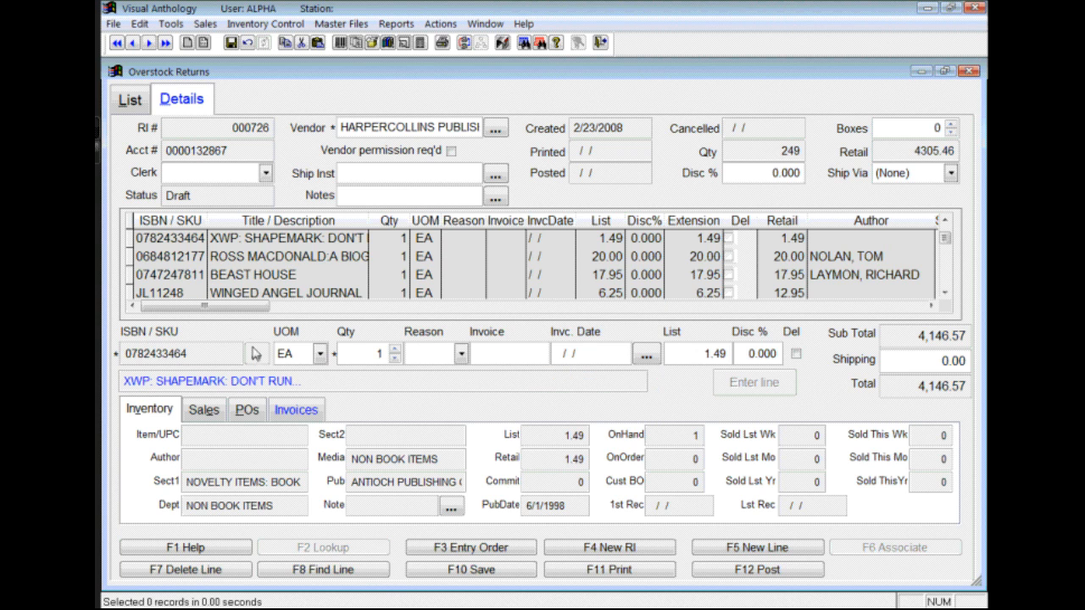
# Look through the return lines from ROSS MACDONALD: A BIOGRAPHY to YOU CAN WRITE A MYSTERY, checking each one's inventory information
pyautogui.click(327, 258)
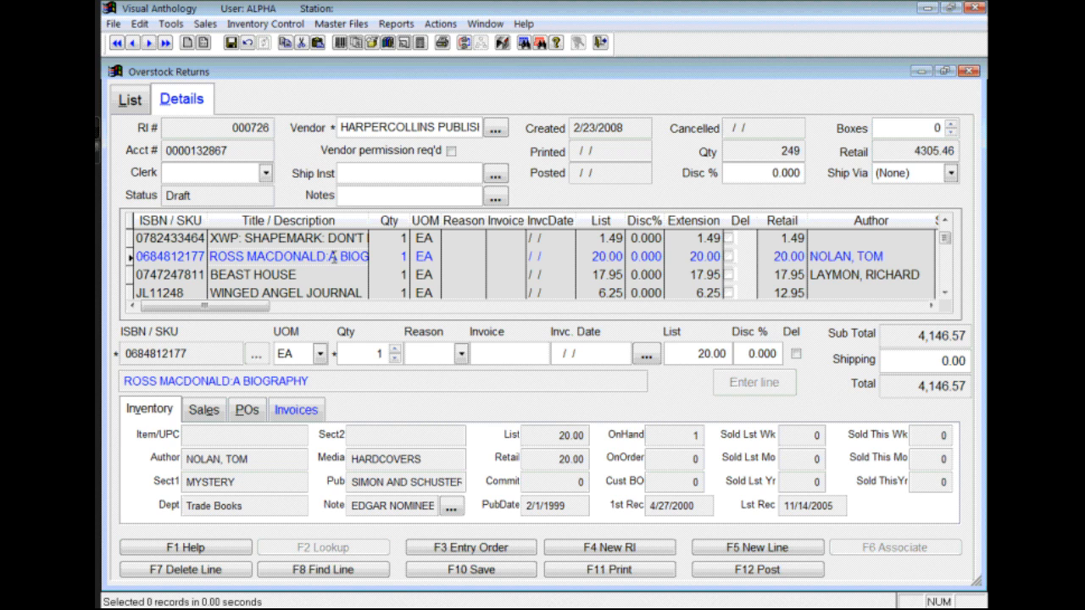
pyautogui.press('Down')
pyautogui.press('Down')
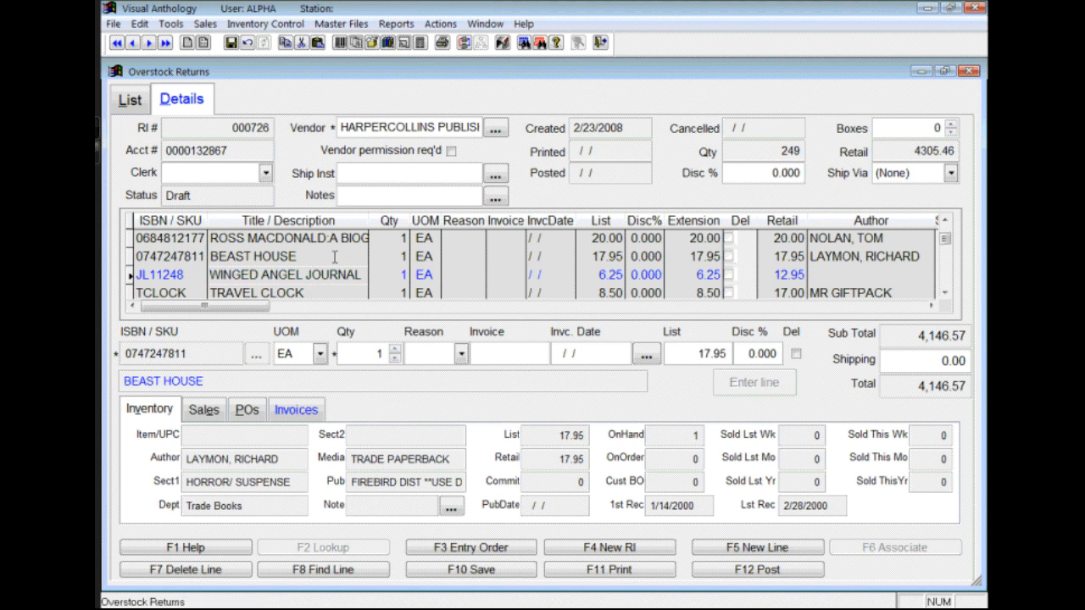
pyautogui.press('Down')
pyautogui.press('Down')
pyautogui.press('Down')
pyautogui.press('Down')
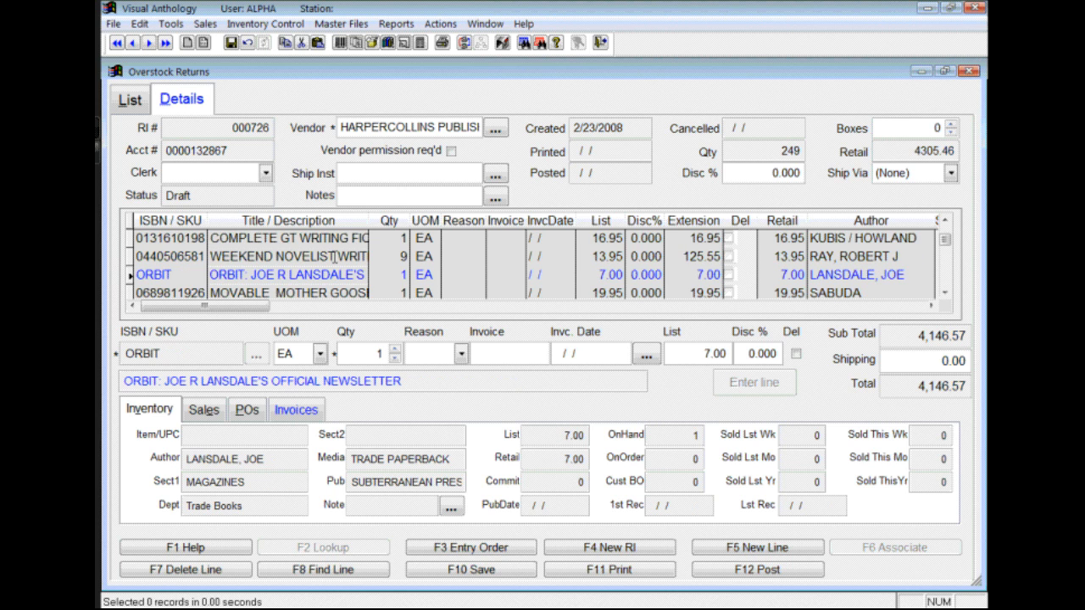
pyautogui.press('Down')
pyautogui.press('Down')
pyautogui.press('Down')
pyautogui.press('Down')
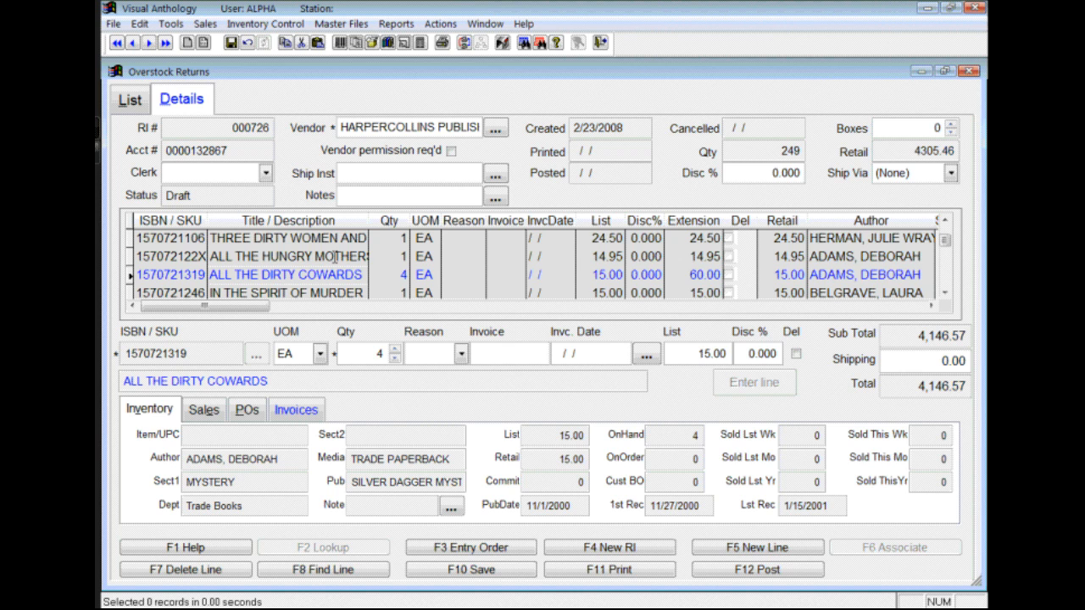
pyautogui.press('Down')
pyautogui.press('Down')
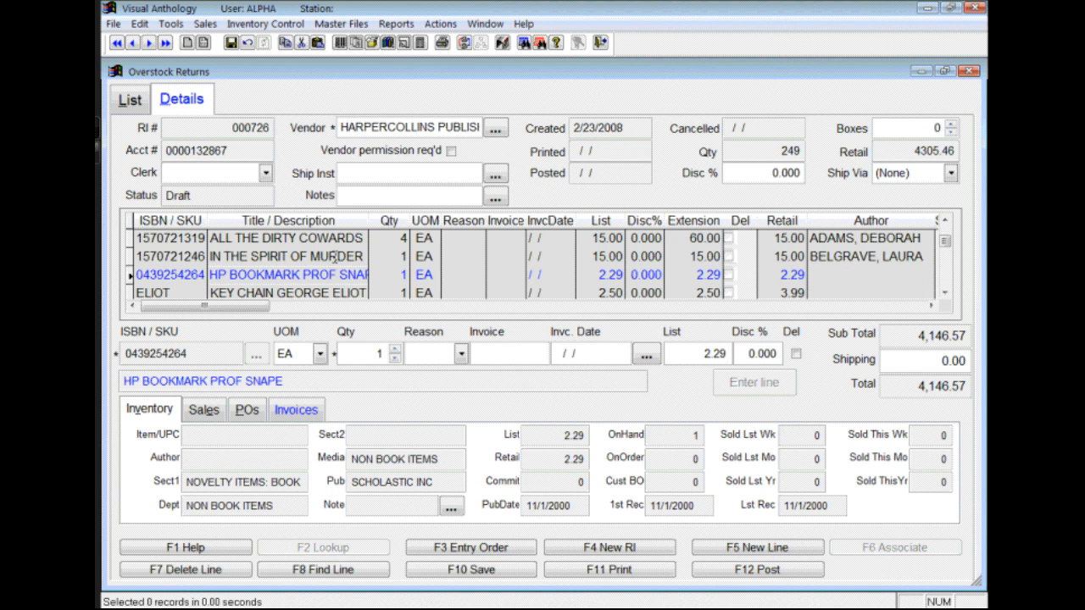
pyautogui.press('Down')
pyautogui.press('Down')
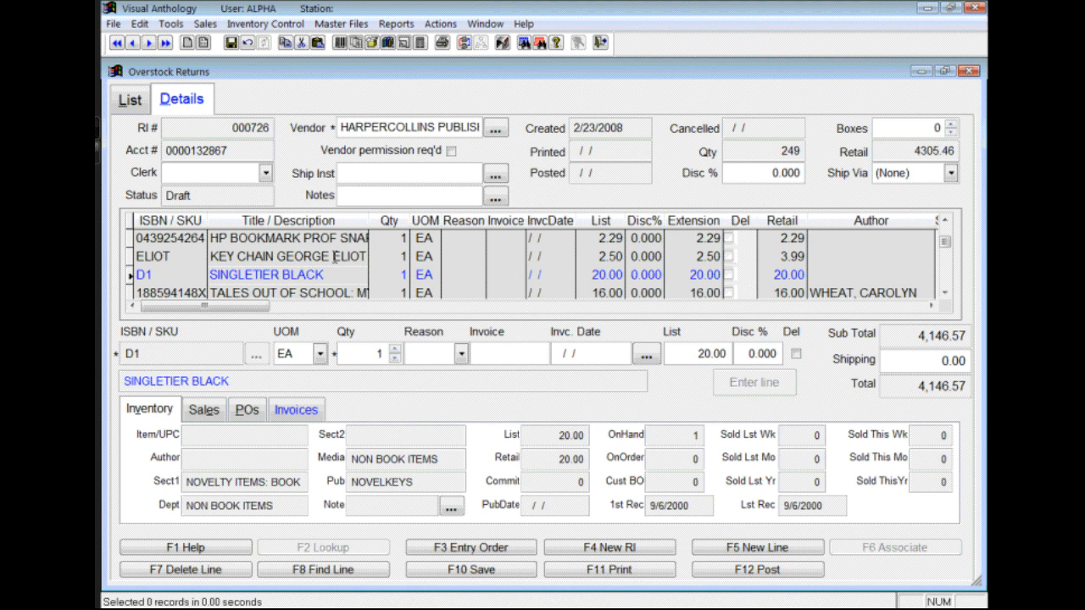
pyautogui.press('Down')
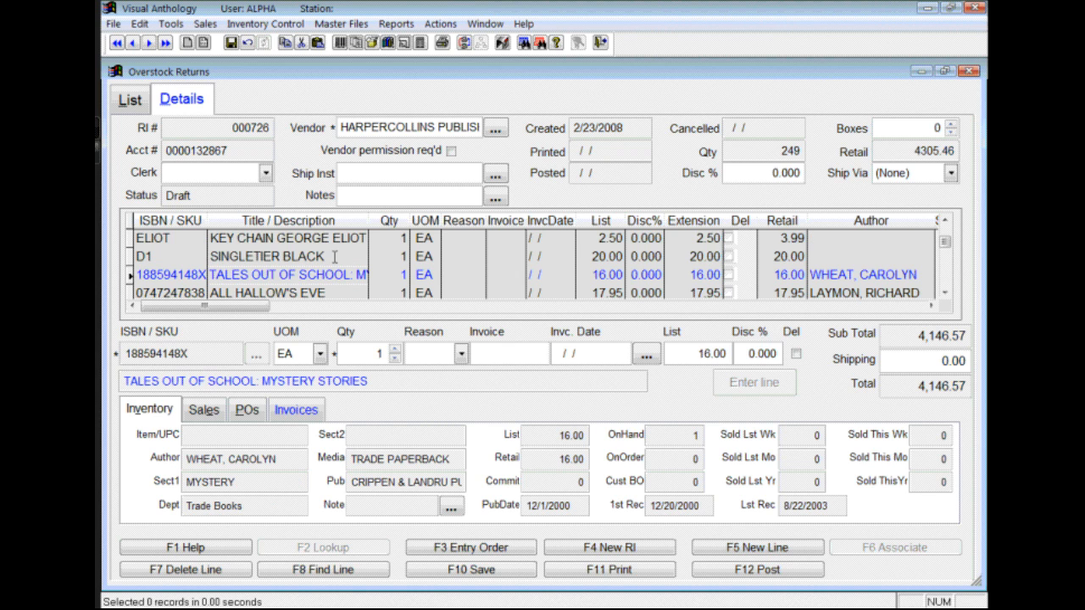
pyautogui.press('Down')
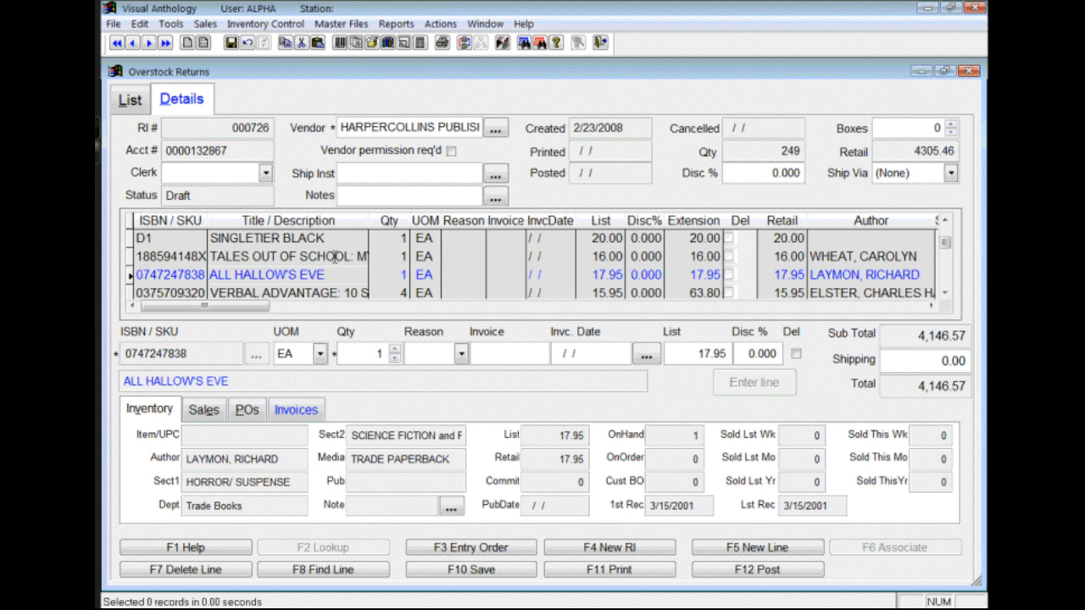
pyautogui.press('Down')
pyautogui.press('Down')
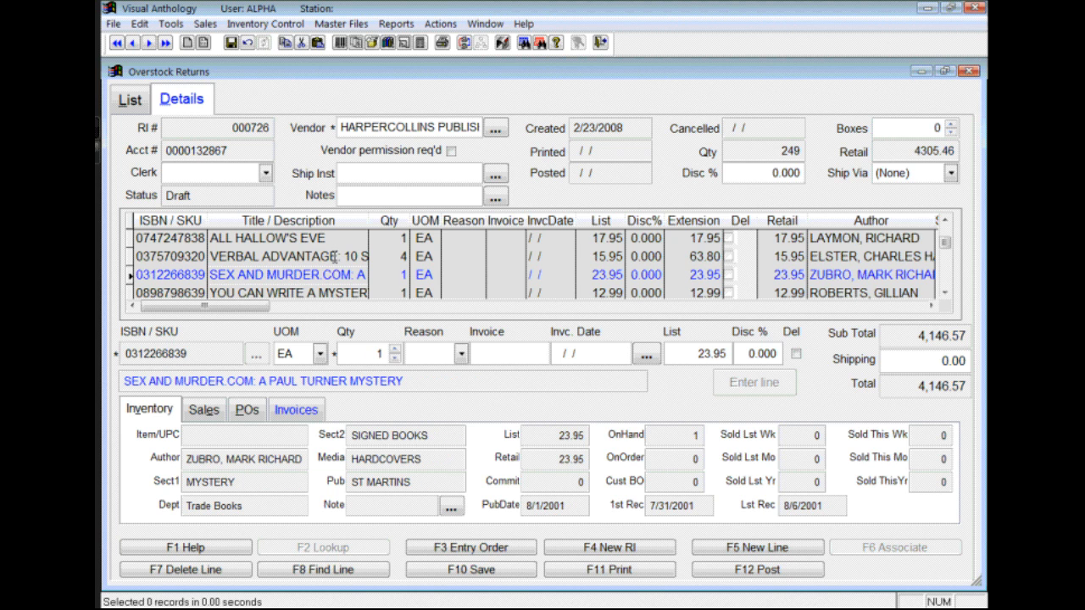
pyautogui.press('Down')
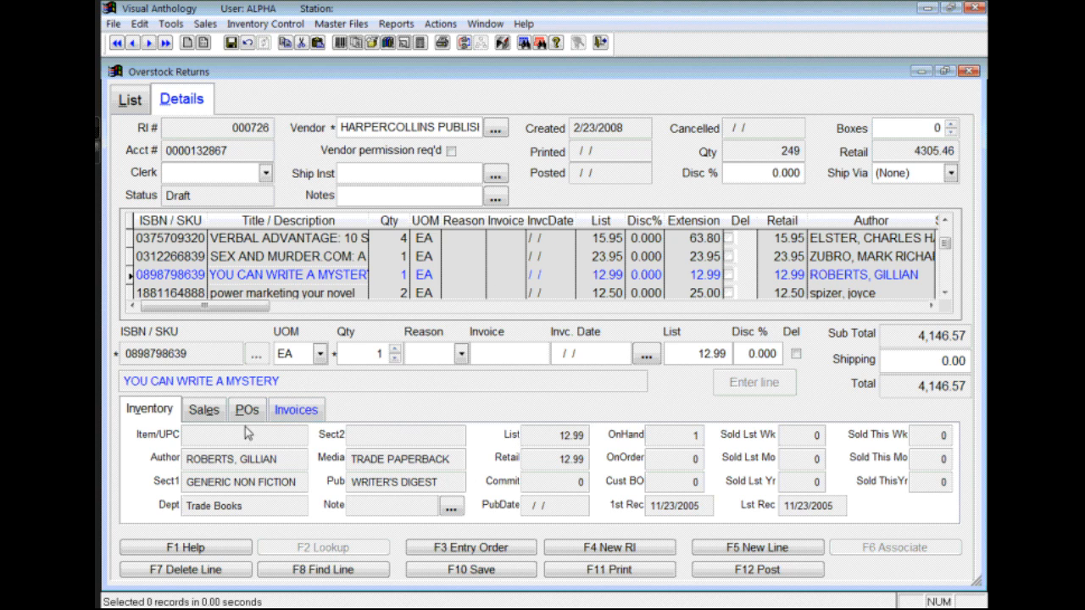
# Associate the 11/17/2005 Ingram Book Co invoice with the YOU CAN WRITE A MYSTERY line and enter it with reason OVR (Overstock)
pyautogui.click(297, 412)
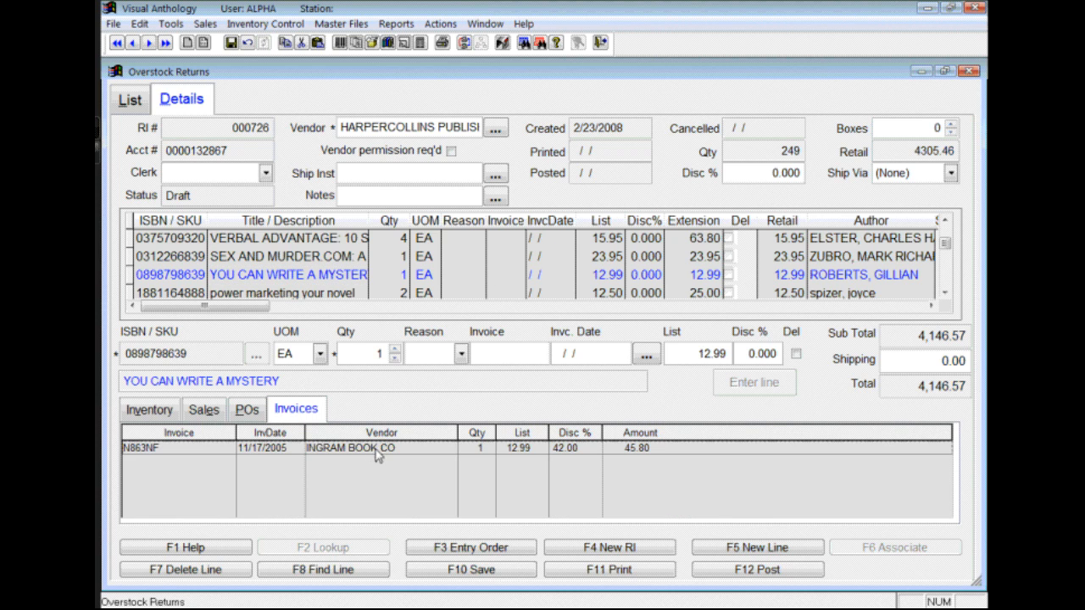
pyautogui.doubleClick(404, 449)
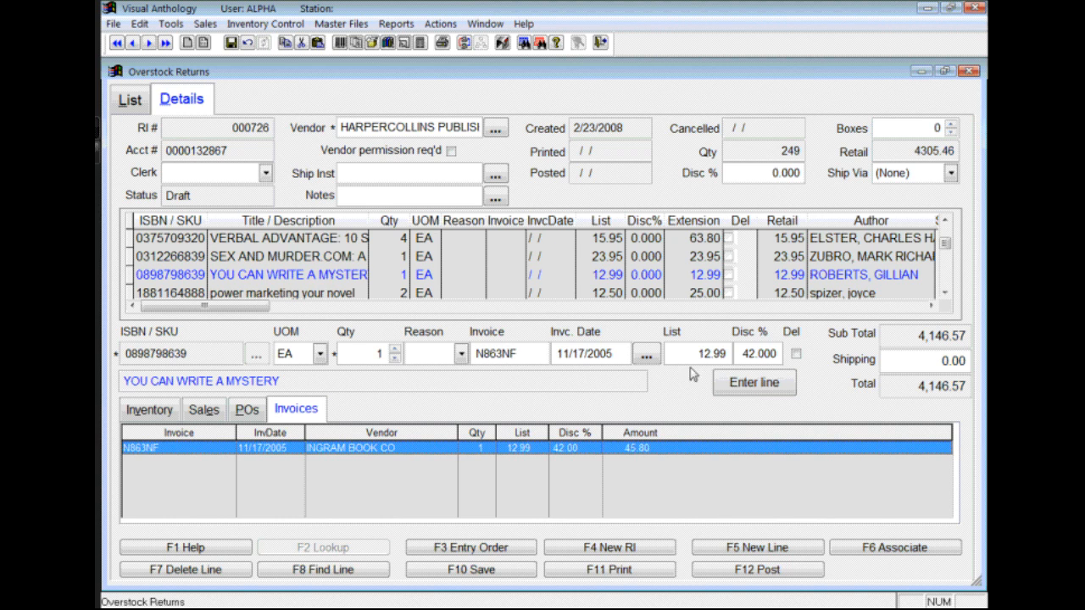
pyautogui.click(460, 354)
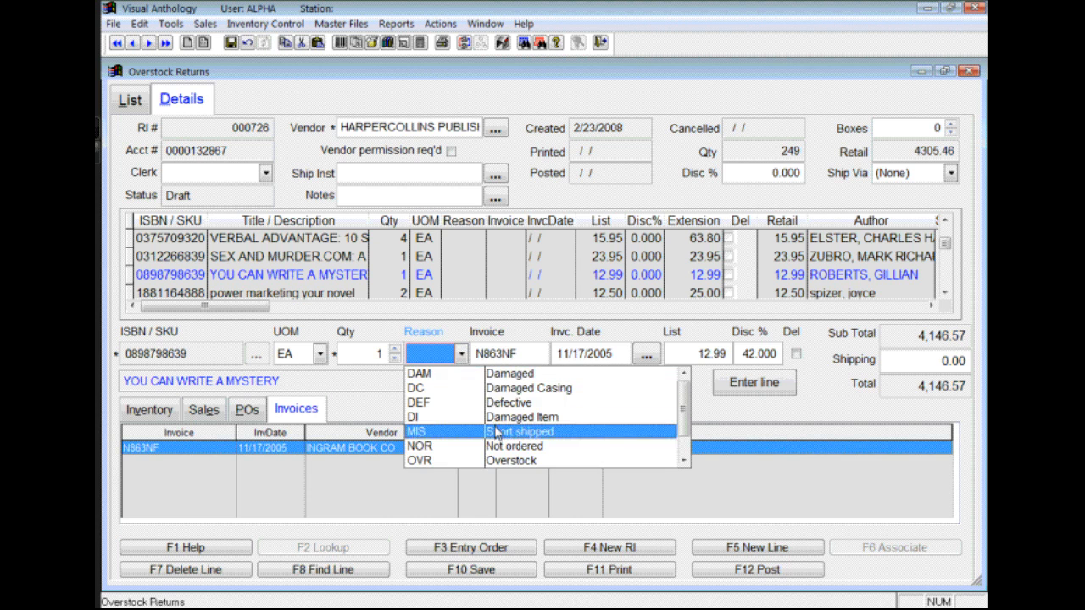
pyautogui.click(508, 464)
pyautogui.click(765, 384)
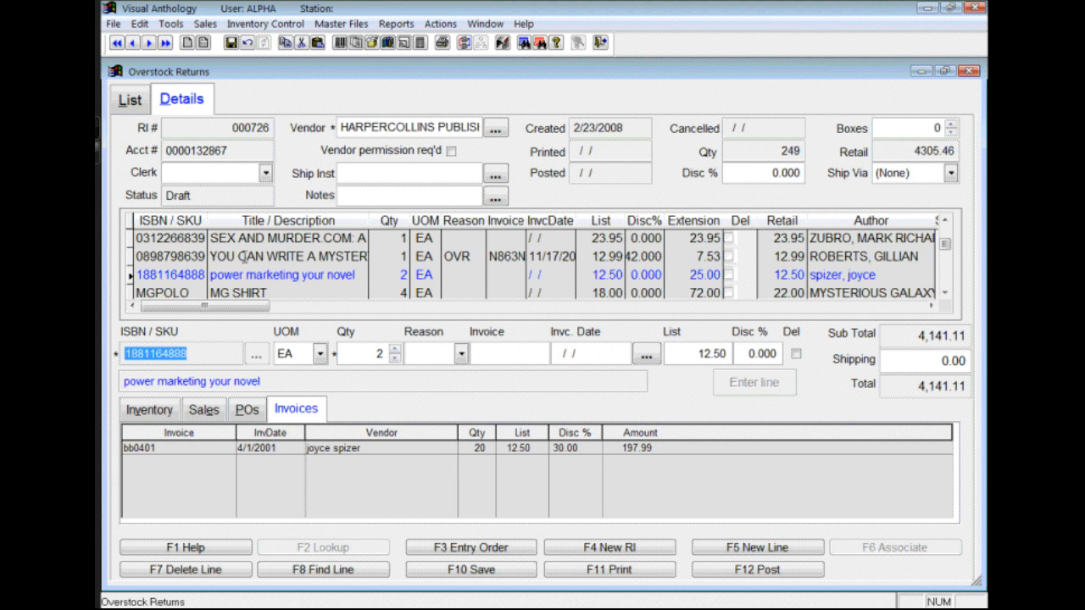
# Check the updated YOU CAN WRITE A MYSTERY line against its neighbours and save the return
pyautogui.click(467, 261)
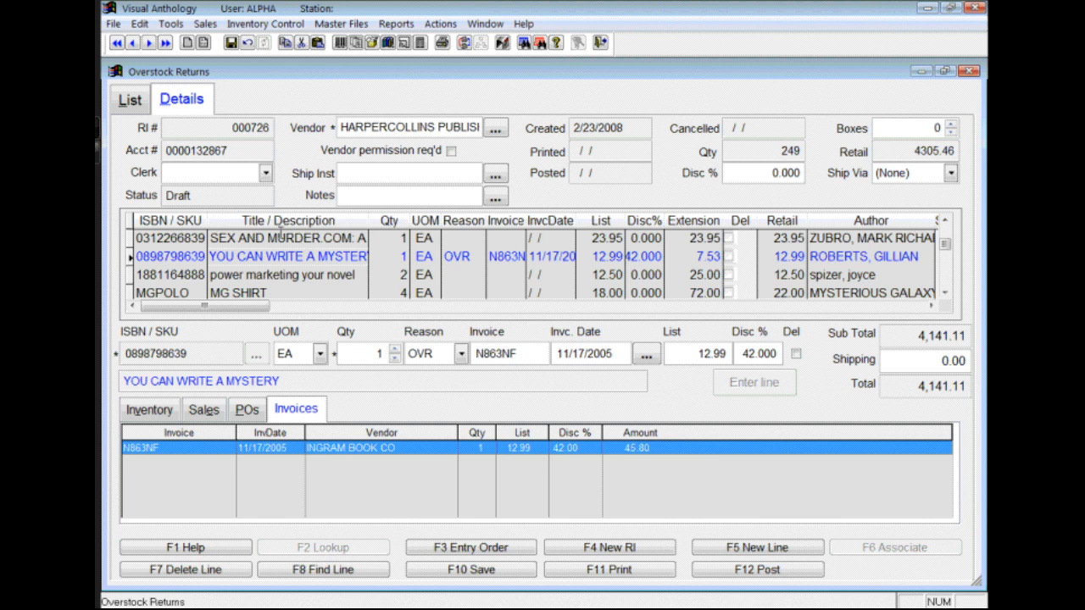
pyautogui.click(273, 237)
pyautogui.click(263, 275)
pyautogui.click(479, 570)
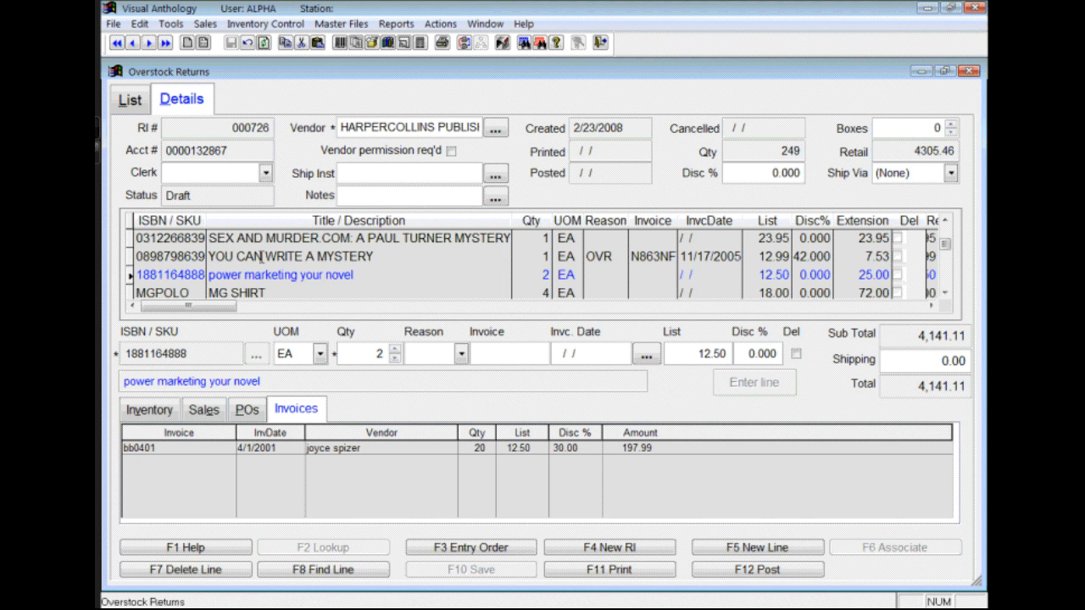
# Sort the return's lines by publisher
pyautogui.click(915, 306)
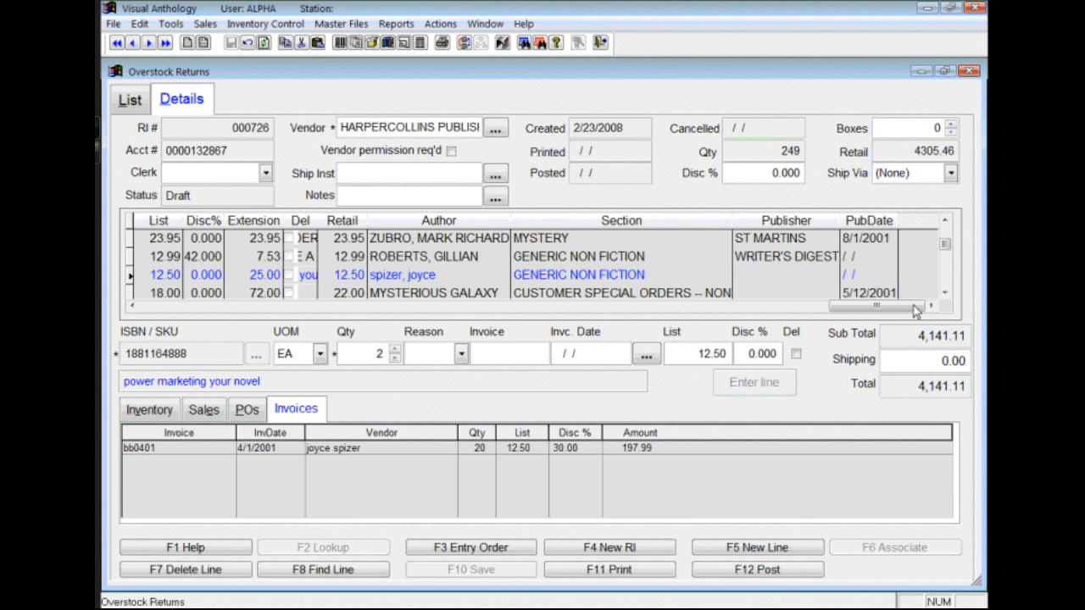
pyautogui.click(780, 222)
# Move the three PENGUIN PUTNAM lines from TAMPA BURN through 15 CPY WORMWOOD to draft RI 000725
pyautogui.click(945, 291)
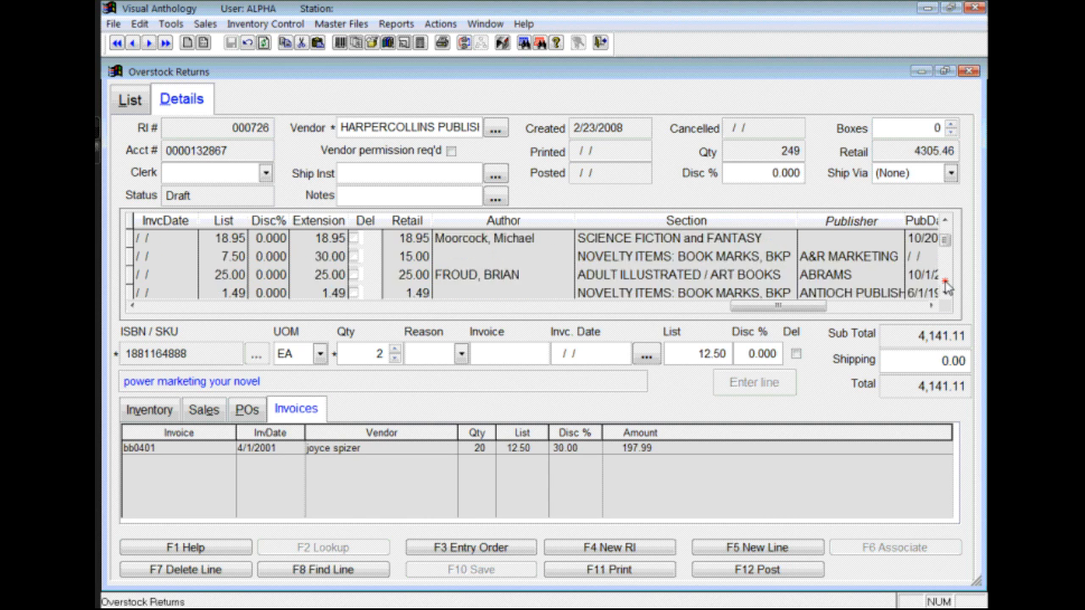
pyautogui.click(945, 220)
pyautogui.click(945, 219)
pyautogui.click(828, 241)
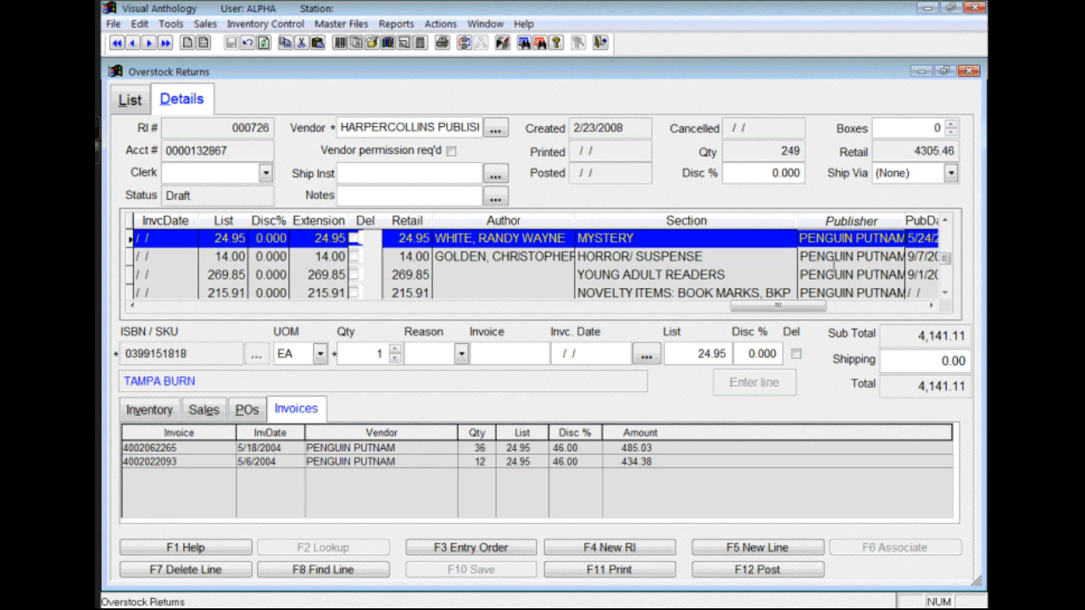
pyautogui.keyDown('shift'); pyautogui.click(834, 275); pyautogui.keyUp('shift')
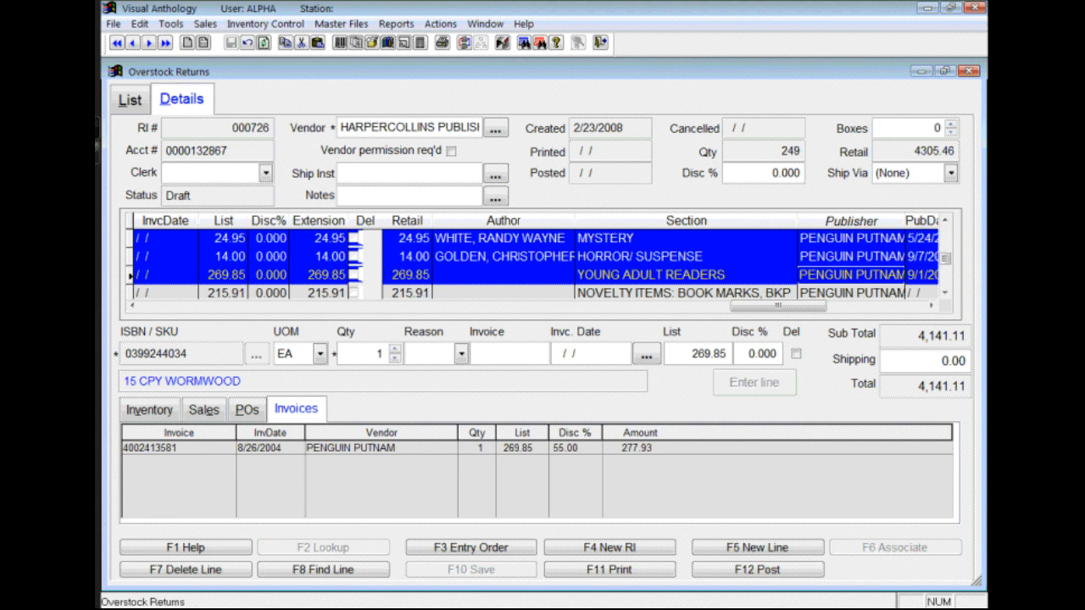
pyautogui.rightClick(315, 270)
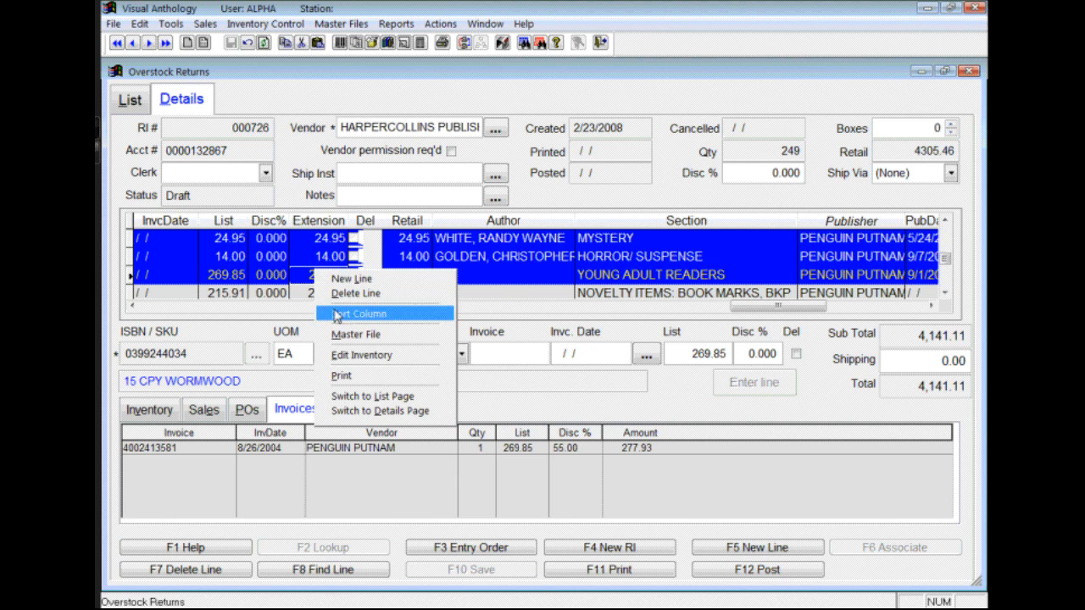
pyautogui.click(437, 25)
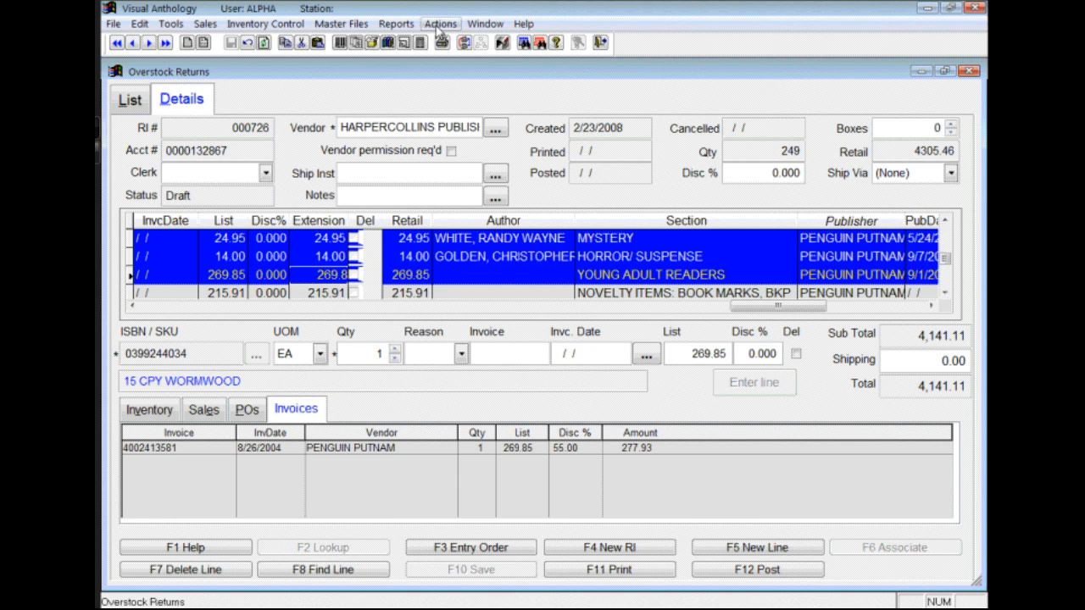
pyautogui.click(438, 25)
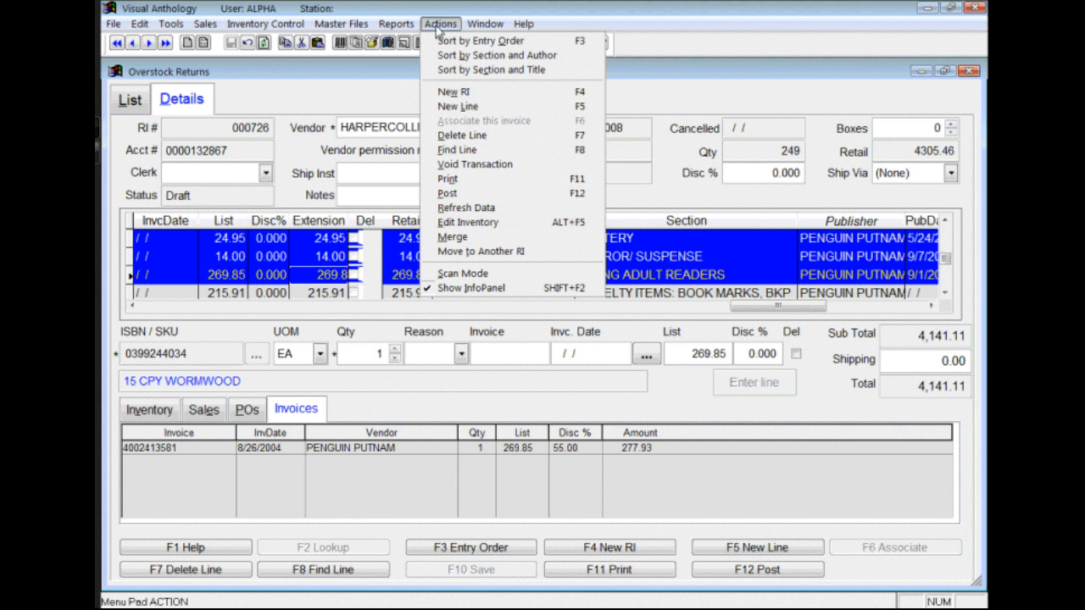
pyautogui.click(512, 253)
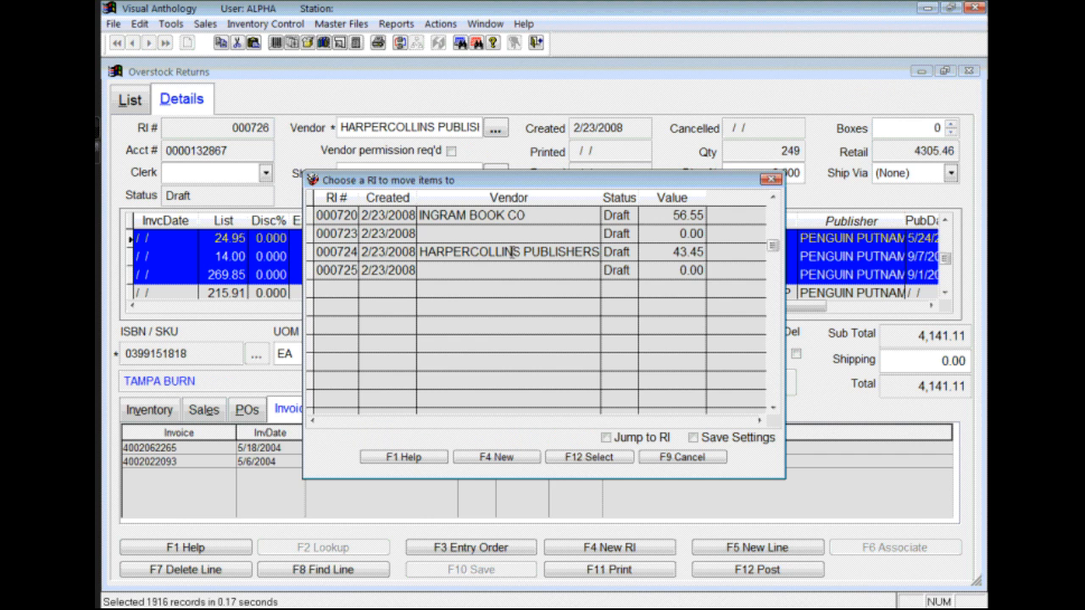
pyautogui.click(438, 270)
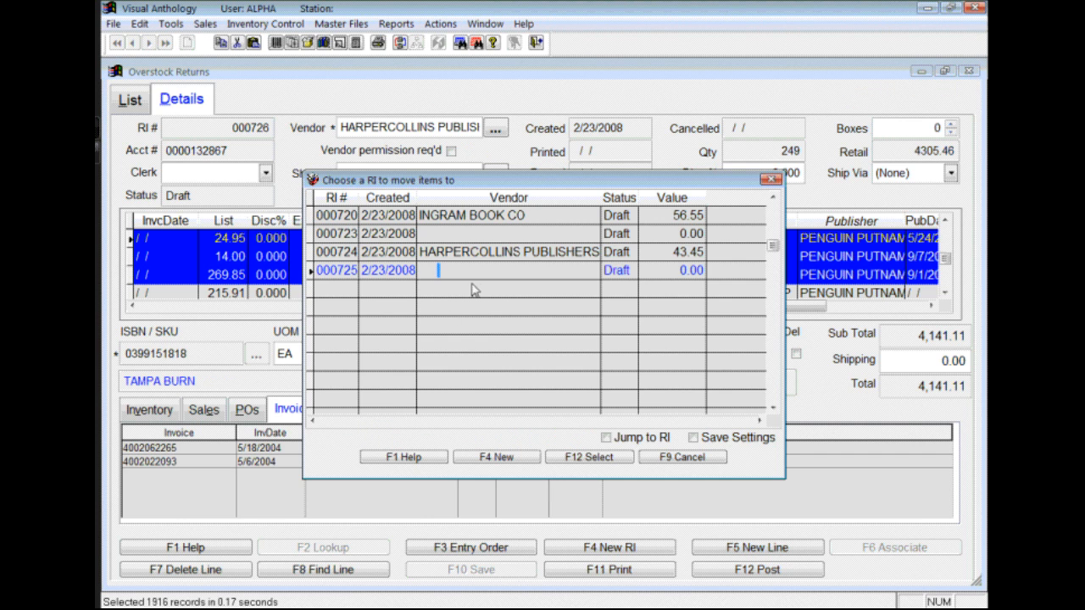
pyautogui.click(591, 457)
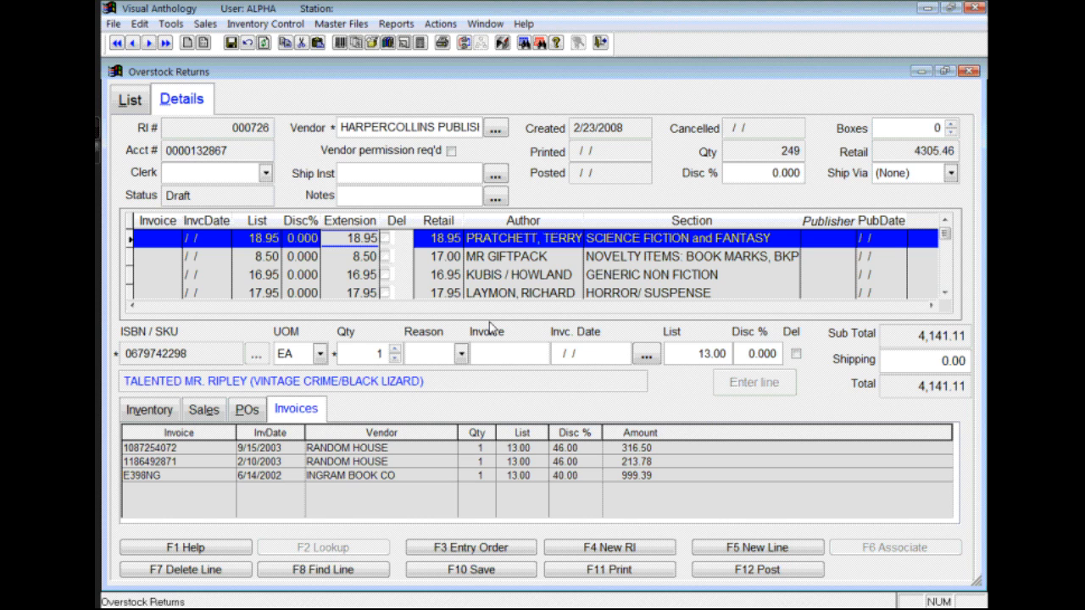
# Go back to the list of overstock returns and void the entire HarperCollins draft RI 000726
pyautogui.click(148, 308)
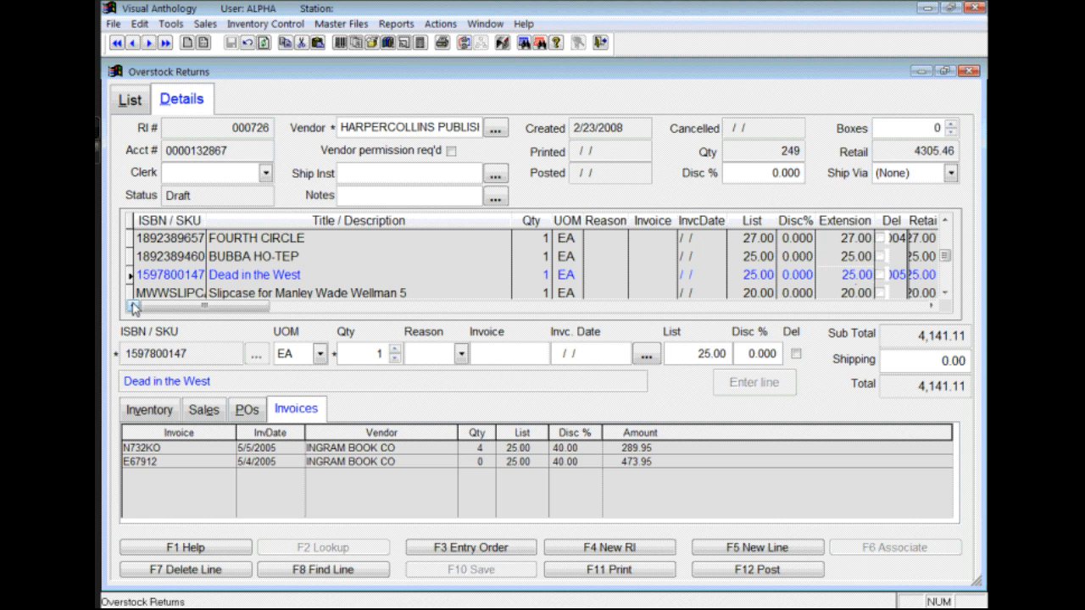
pyautogui.click(131, 102)
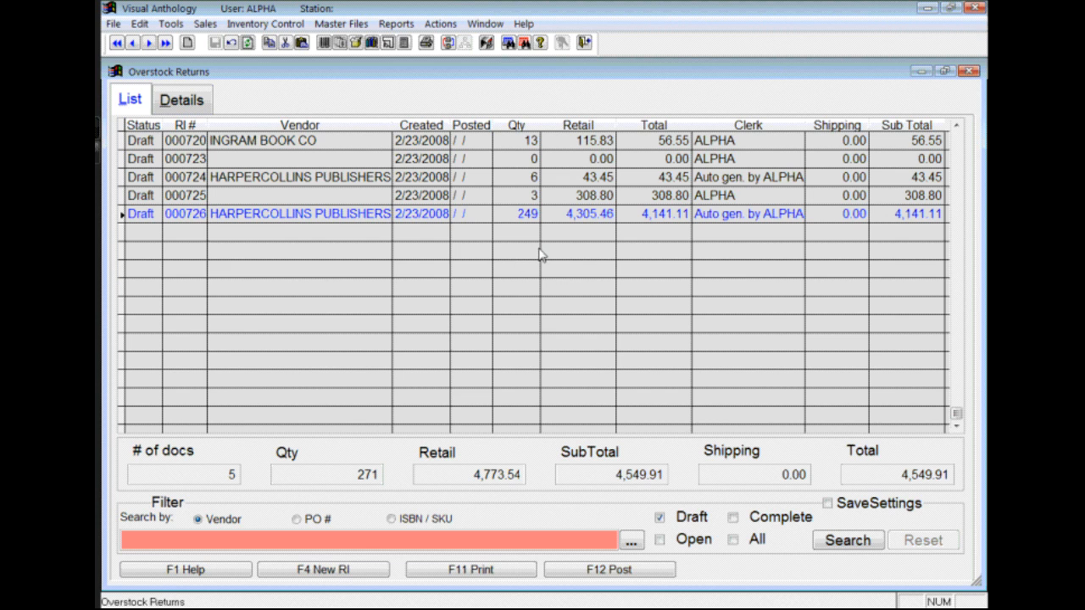
pyautogui.click(278, 217)
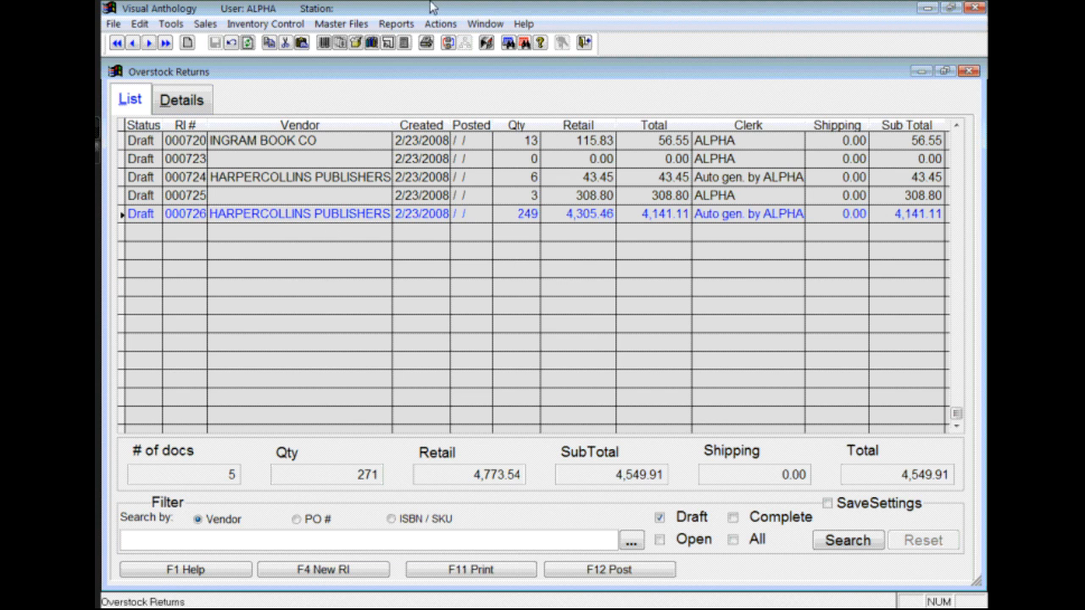
pyautogui.click(441, 27)
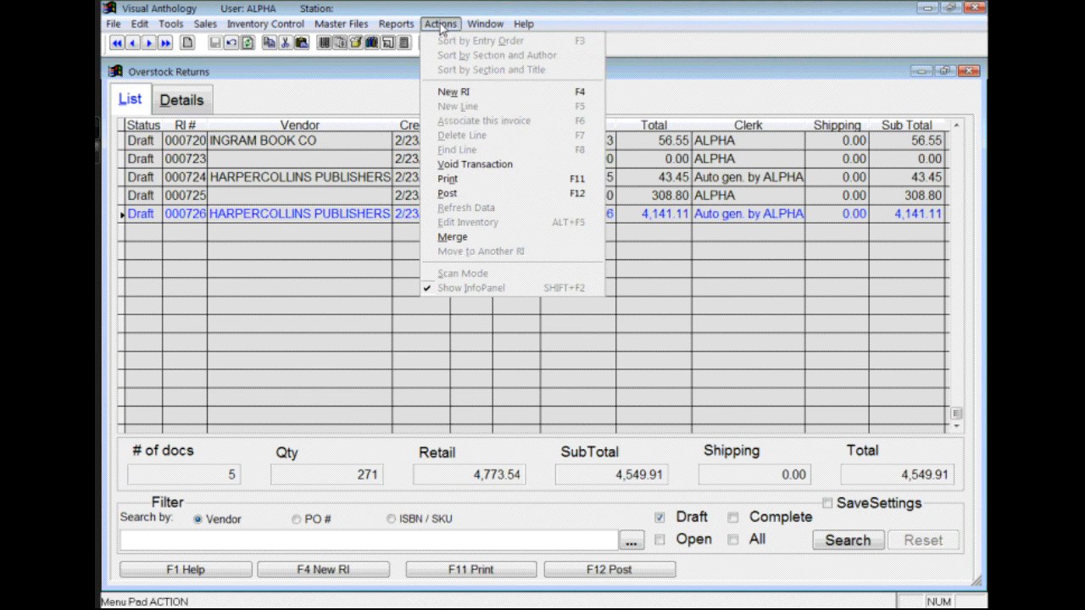
pyautogui.click(475, 164)
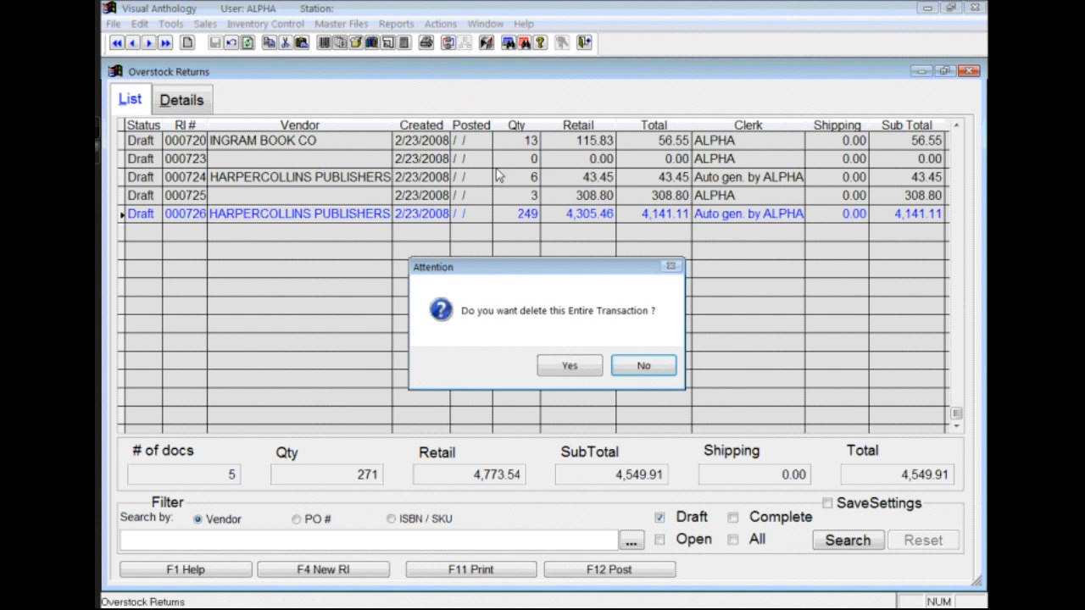
pyautogui.click(570, 365)
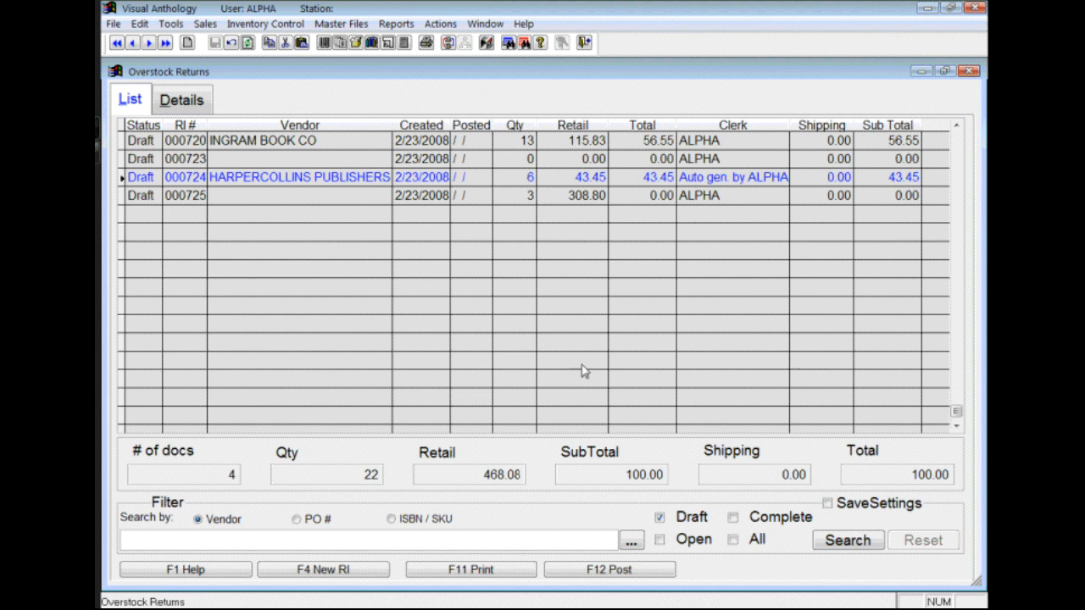
# Close the overstock returns window and cancel the Generate Overstock Returns dialog
pyautogui.click(969, 71)
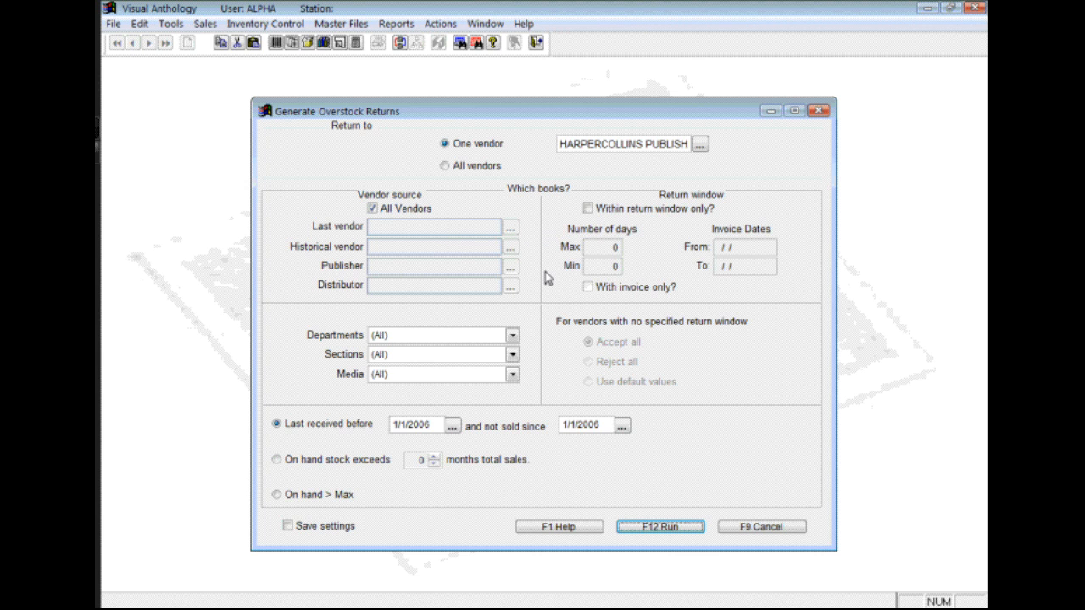
pyautogui.click(775, 527)
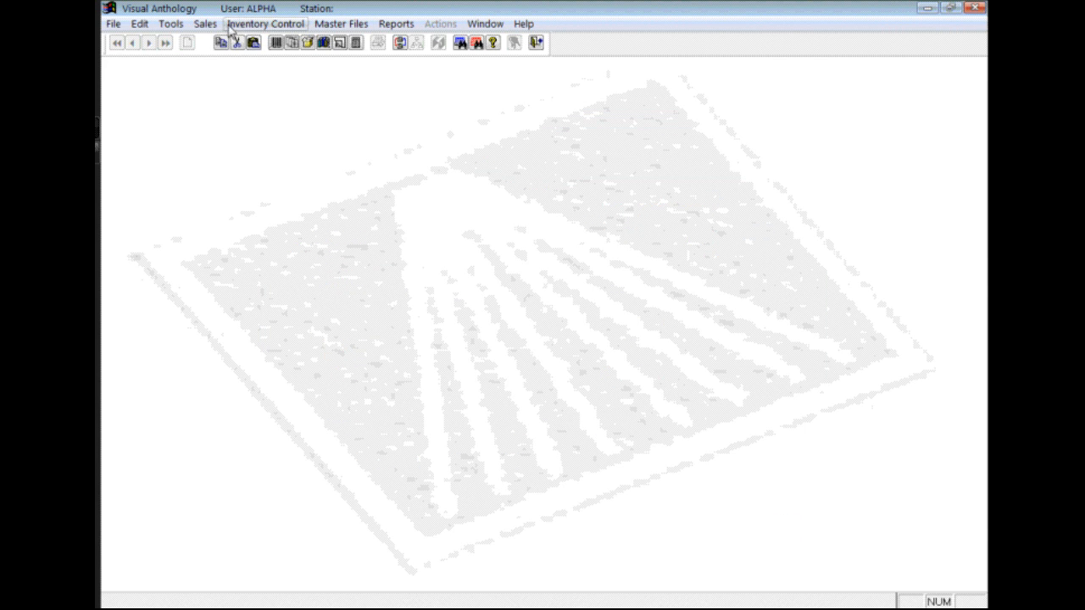
# Open the overstock returns, view the details of HarperCollins draft RI 000724, and close the returns window
pyautogui.click(254, 23)
pyautogui.click(293, 99)
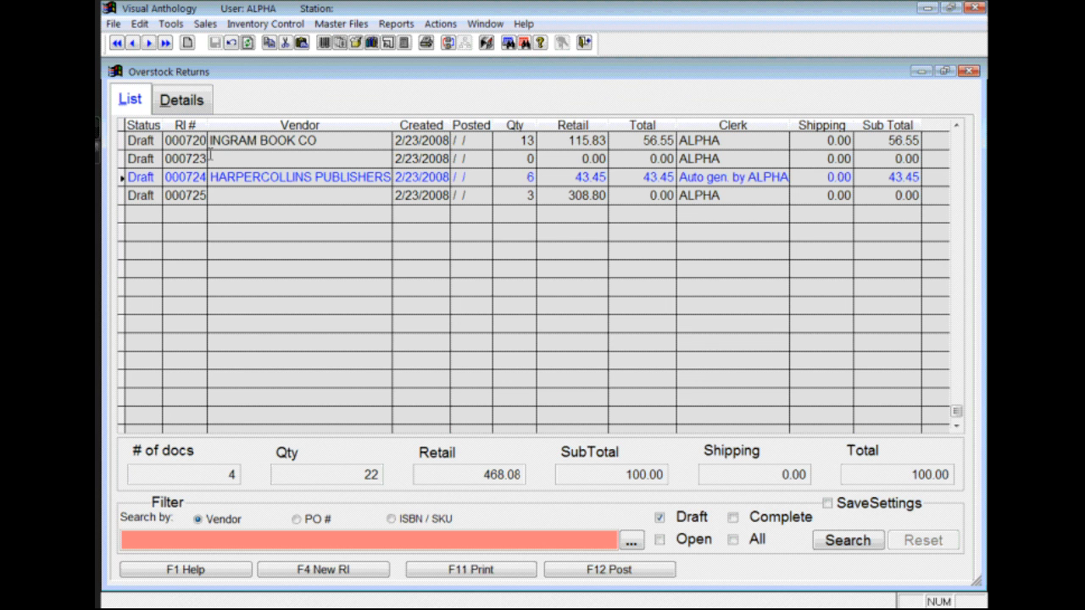
pyautogui.click(181, 99)
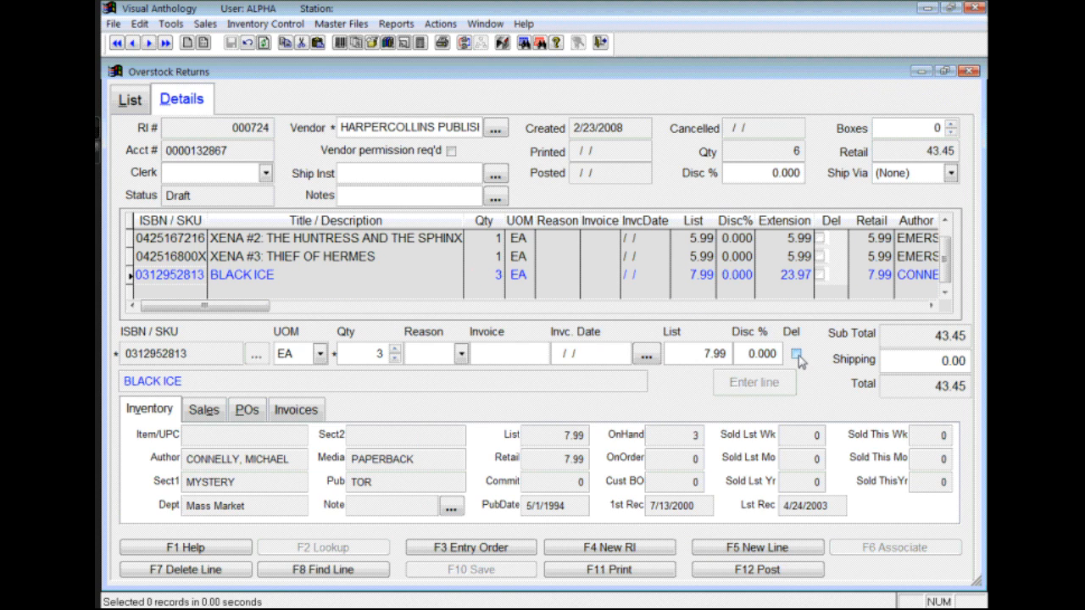
pyautogui.click(971, 71)
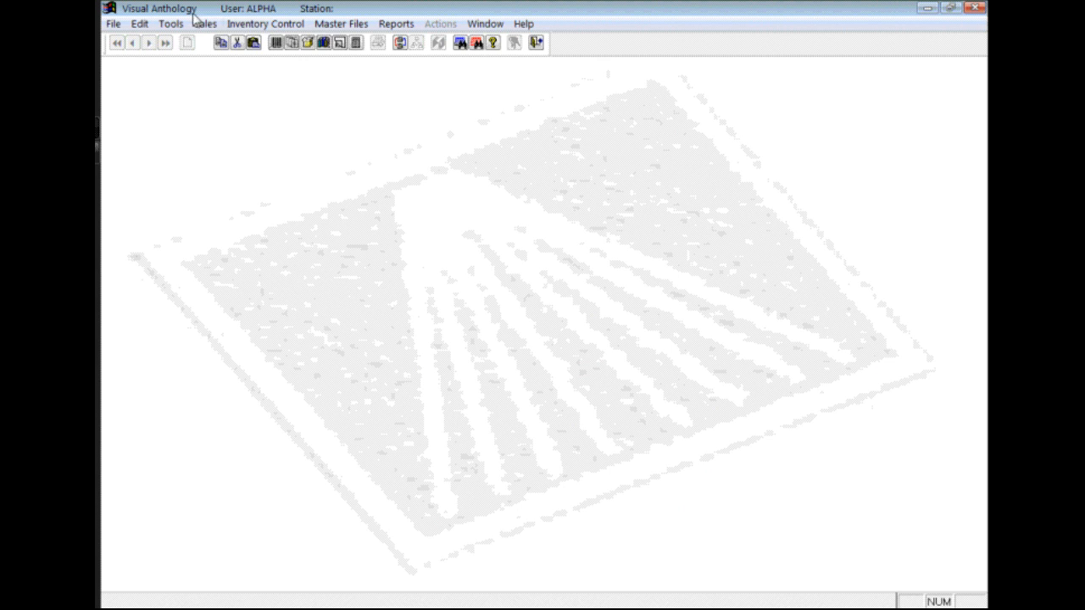
# Open the inventory and select the titles from BRAT FARRAR through HELLICONIA WINTER in the list
pyautogui.click(324, 42)
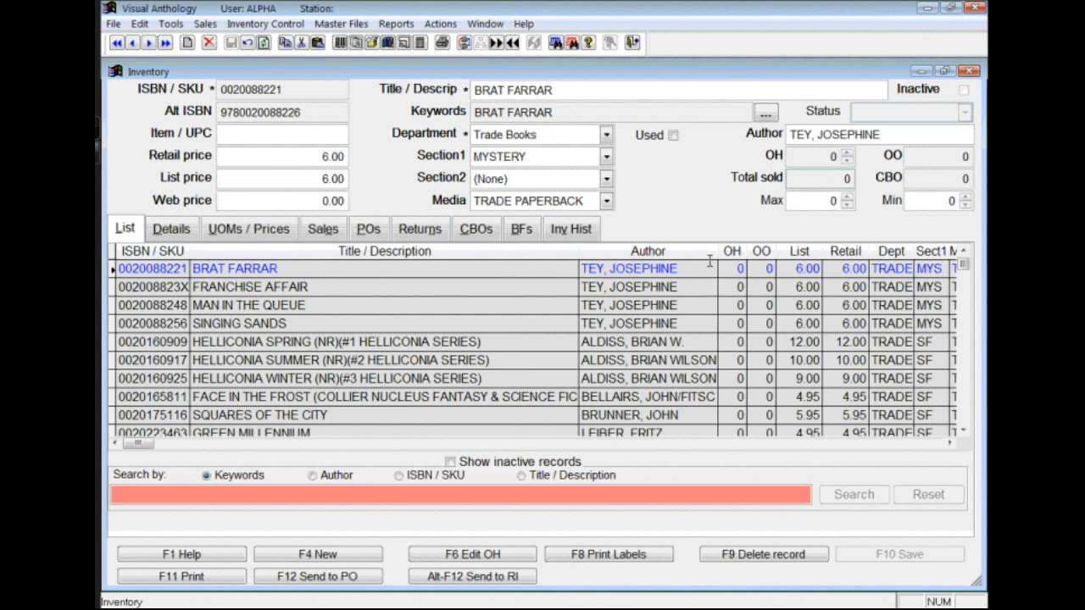
pyautogui.click(336, 271)
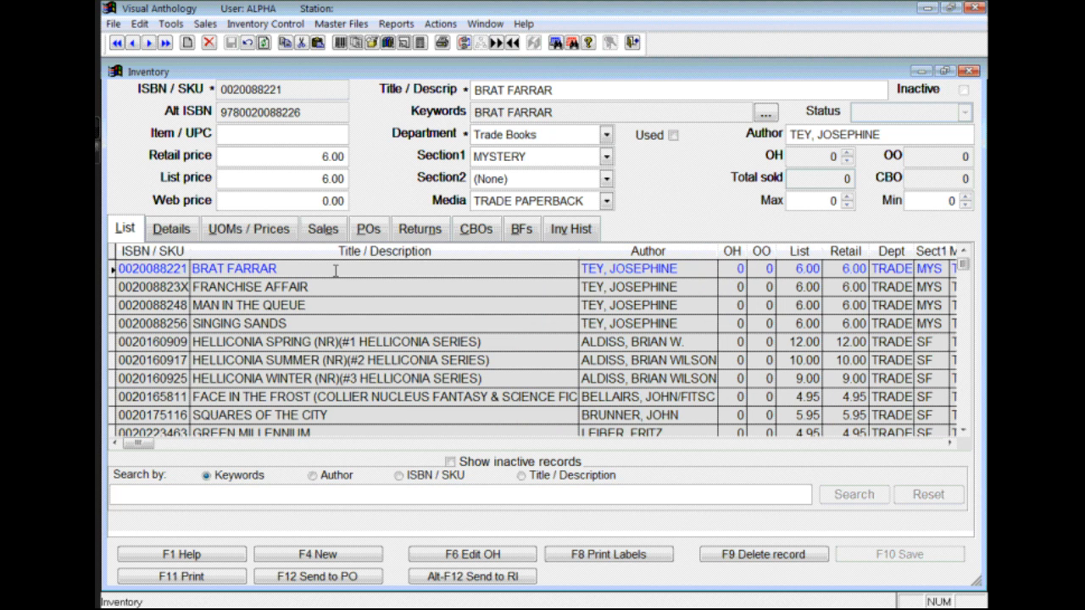
pyautogui.keyDown('shift'); pyautogui.click(346, 373); pyautogui.keyUp('shift')
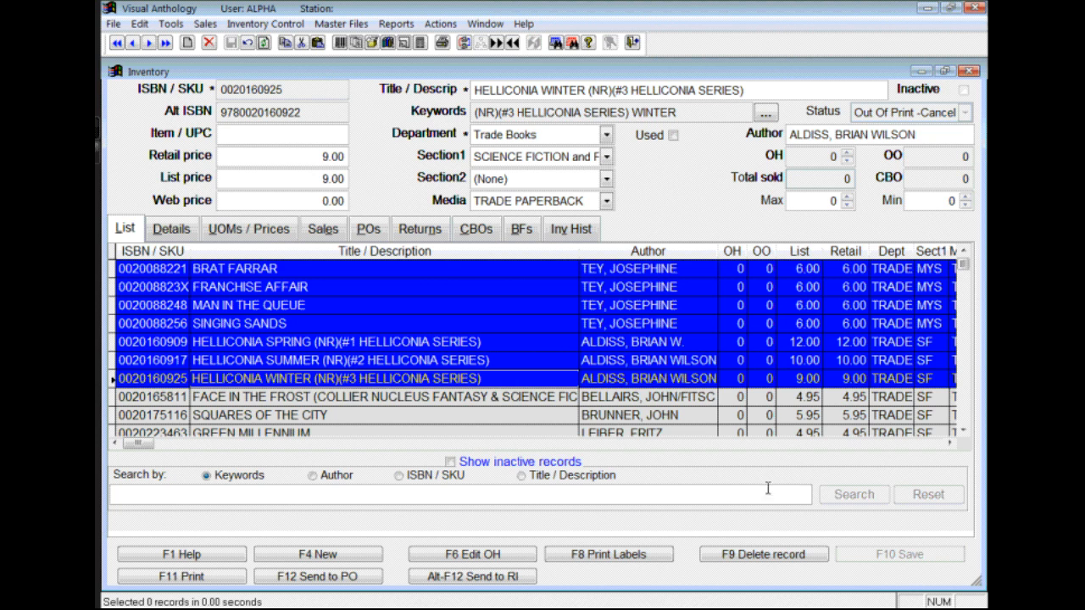
# Include inactive records in the inventory list and sort it by the Inactive column
pyautogui.click(897, 443)
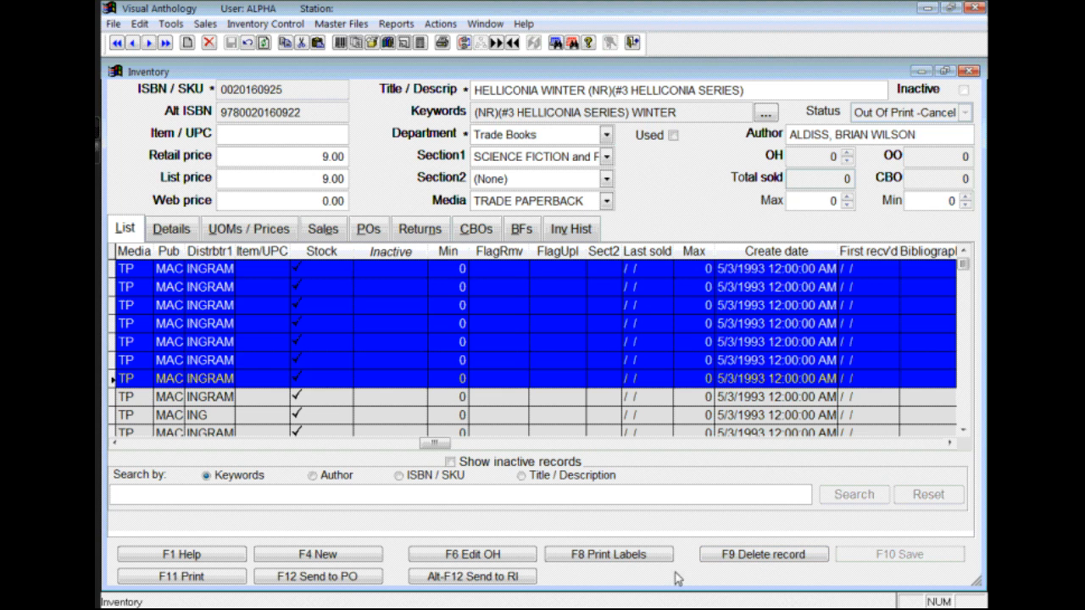
pyautogui.click(450, 462)
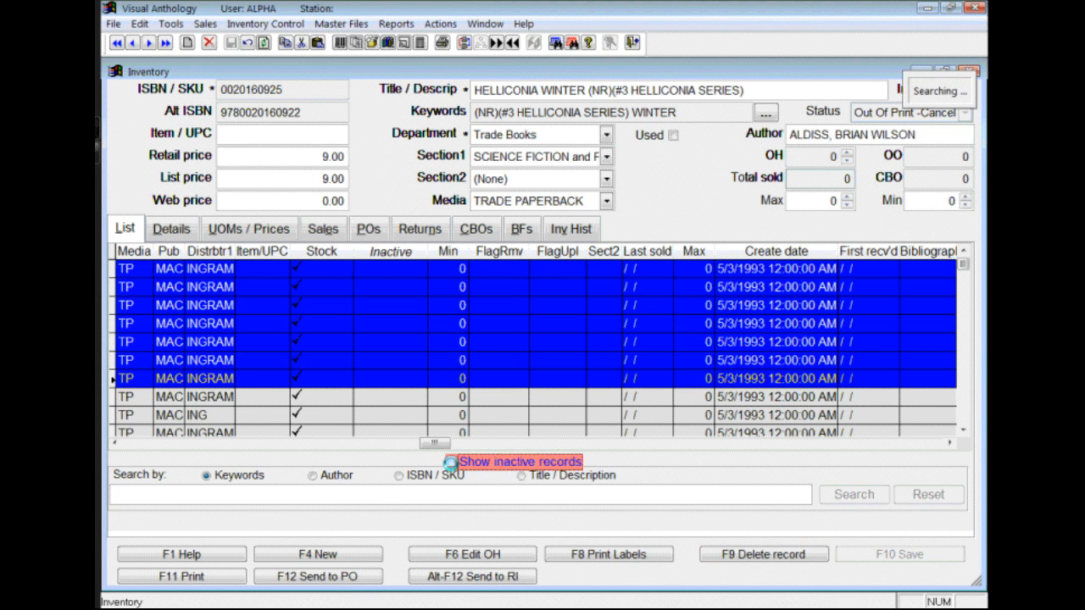
pyautogui.click(922, 443)
pyautogui.click(390, 252)
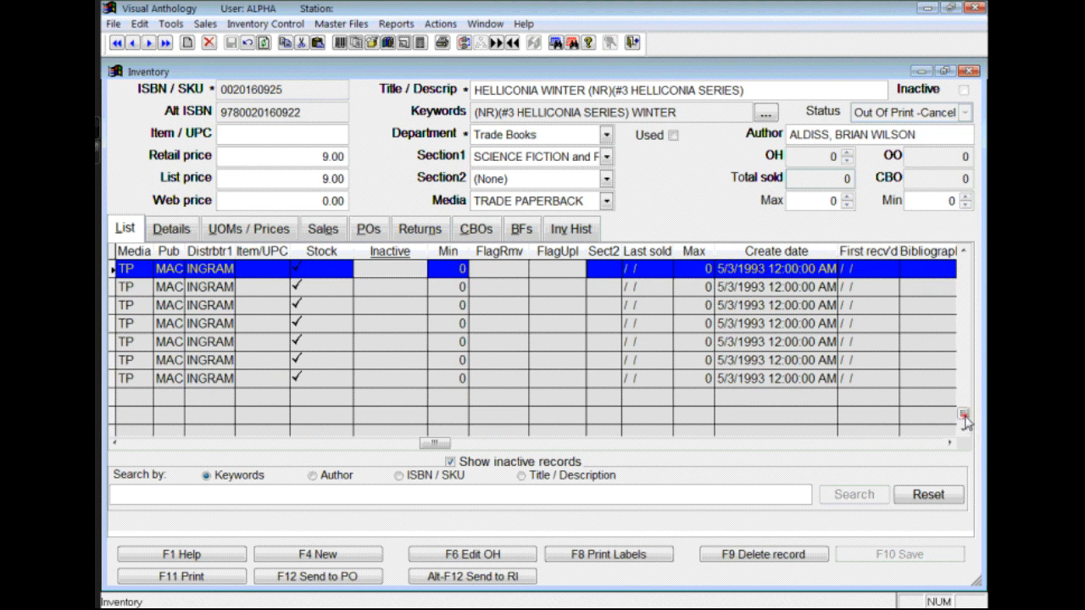
# Reactivate the inactive inventory record for Helter Skelter: The True Story of the Manson Murders
pyautogui.click(381, 292)
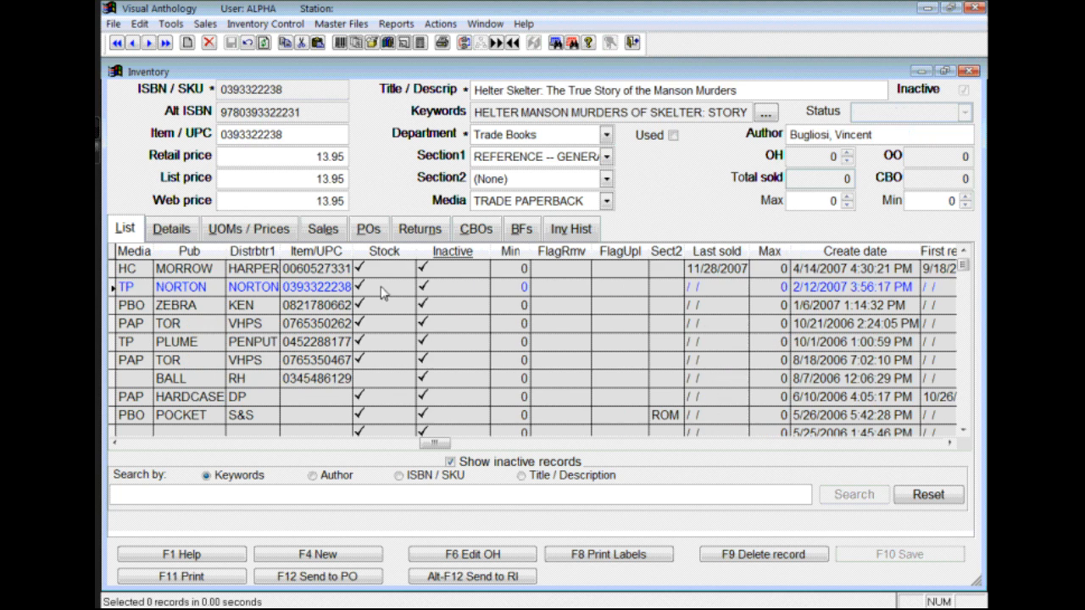
pyautogui.click(441, 24)
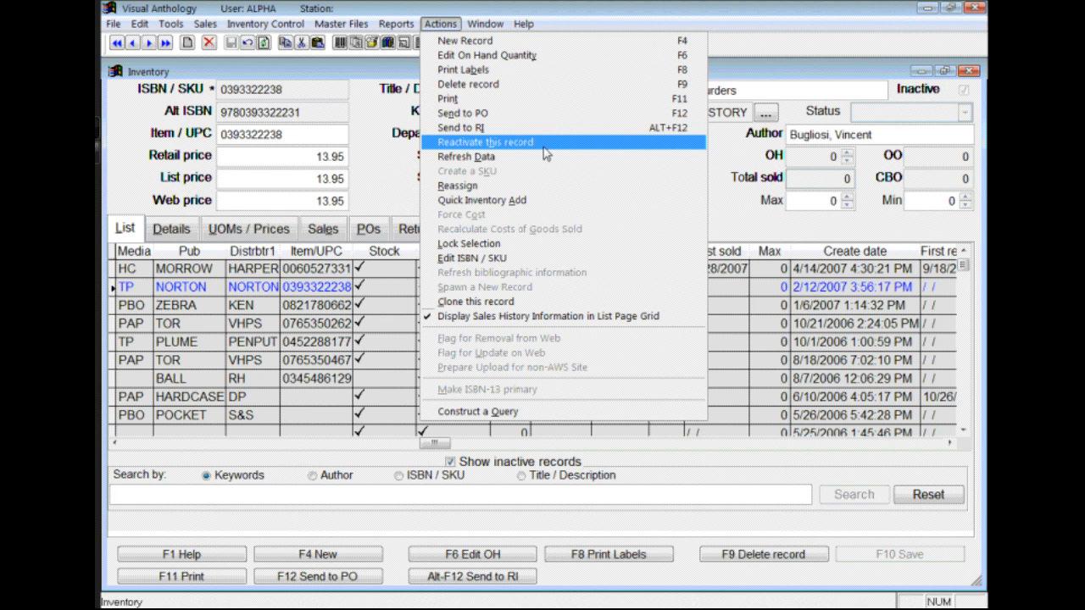
pyautogui.click(544, 149)
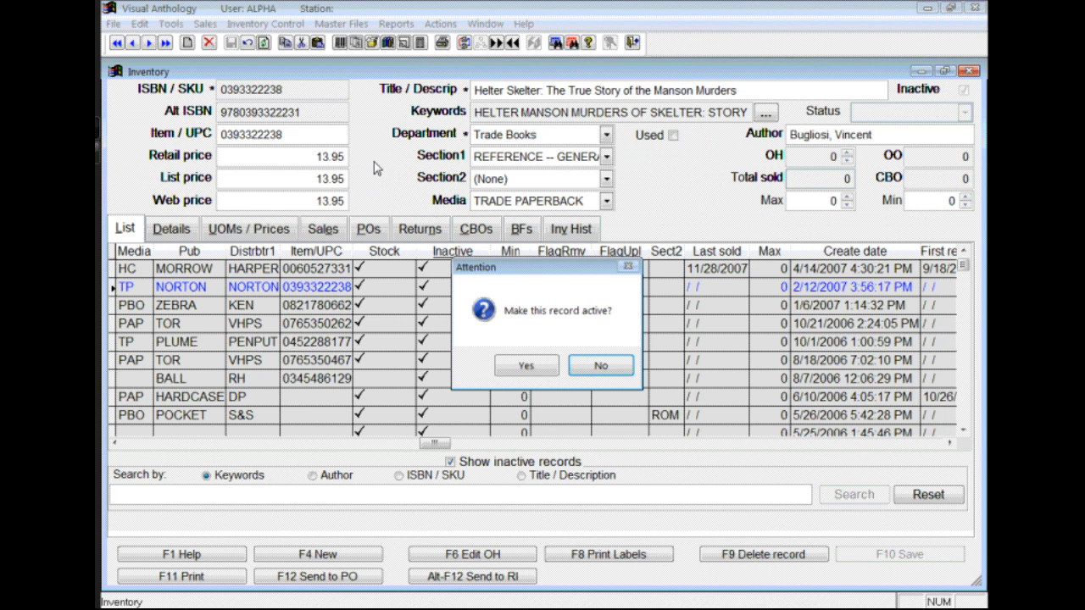
pyautogui.click(525, 370)
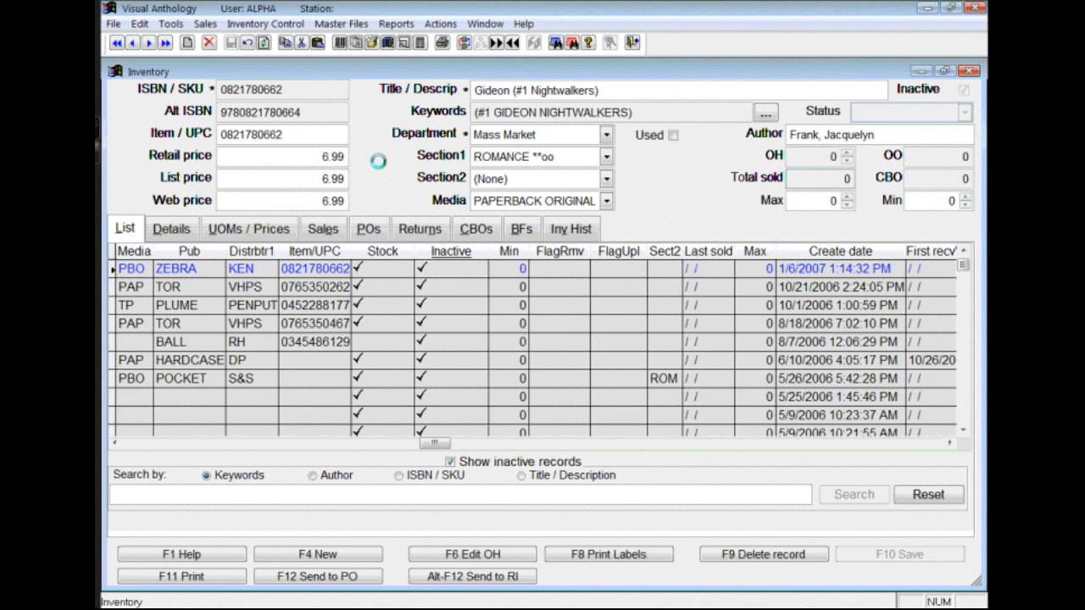